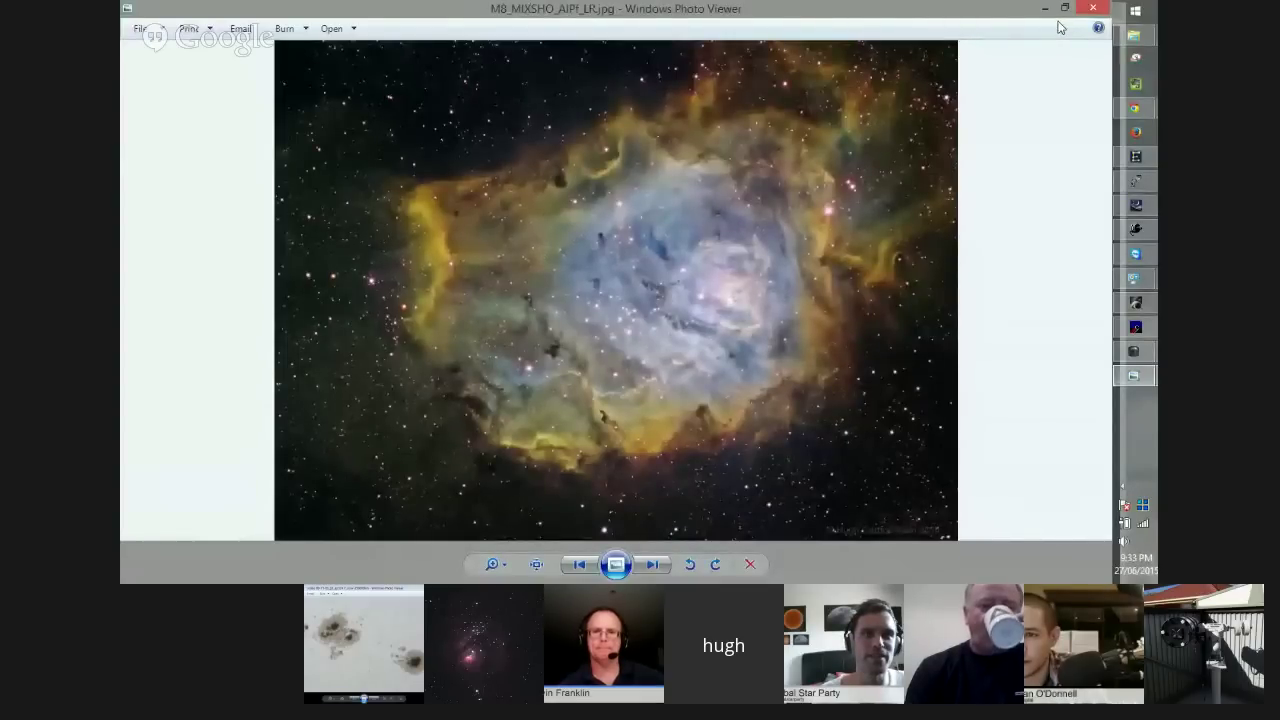
- Examine the upper part of the M8 nebula photo up close, and put away the photo and its SBIG folder
click(494, 565)
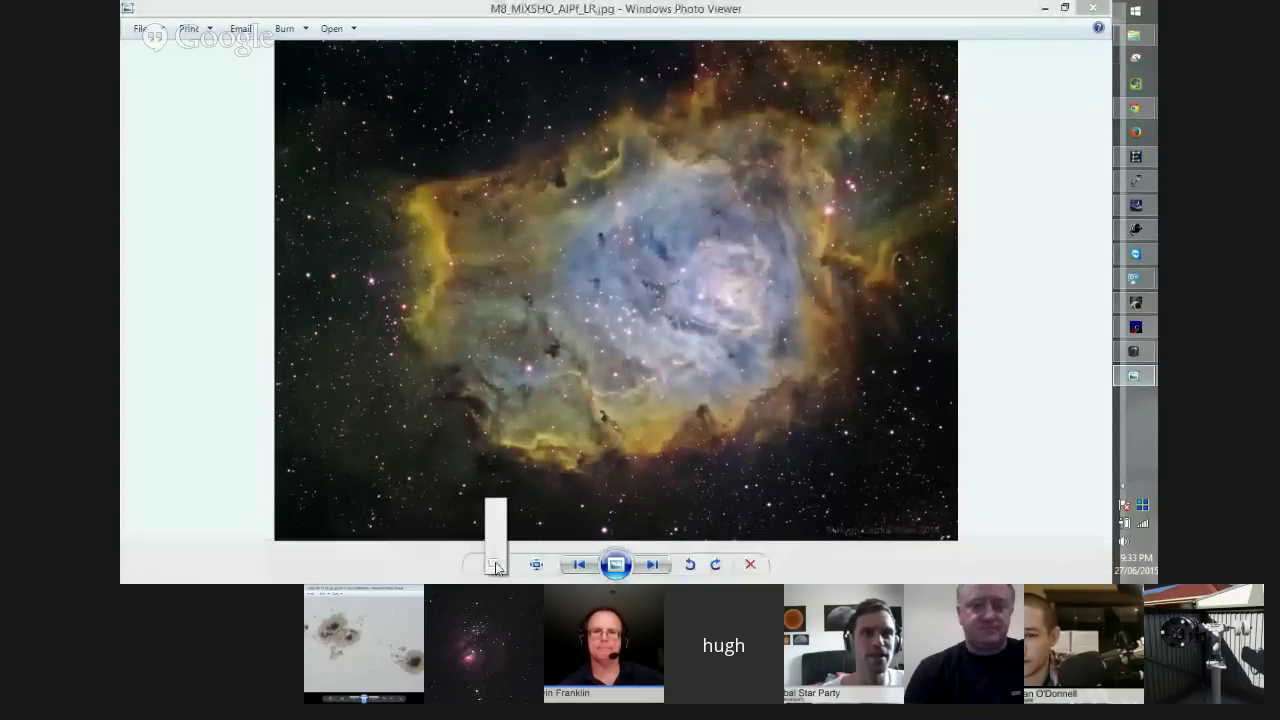
scroll(499, 553, up, 2)
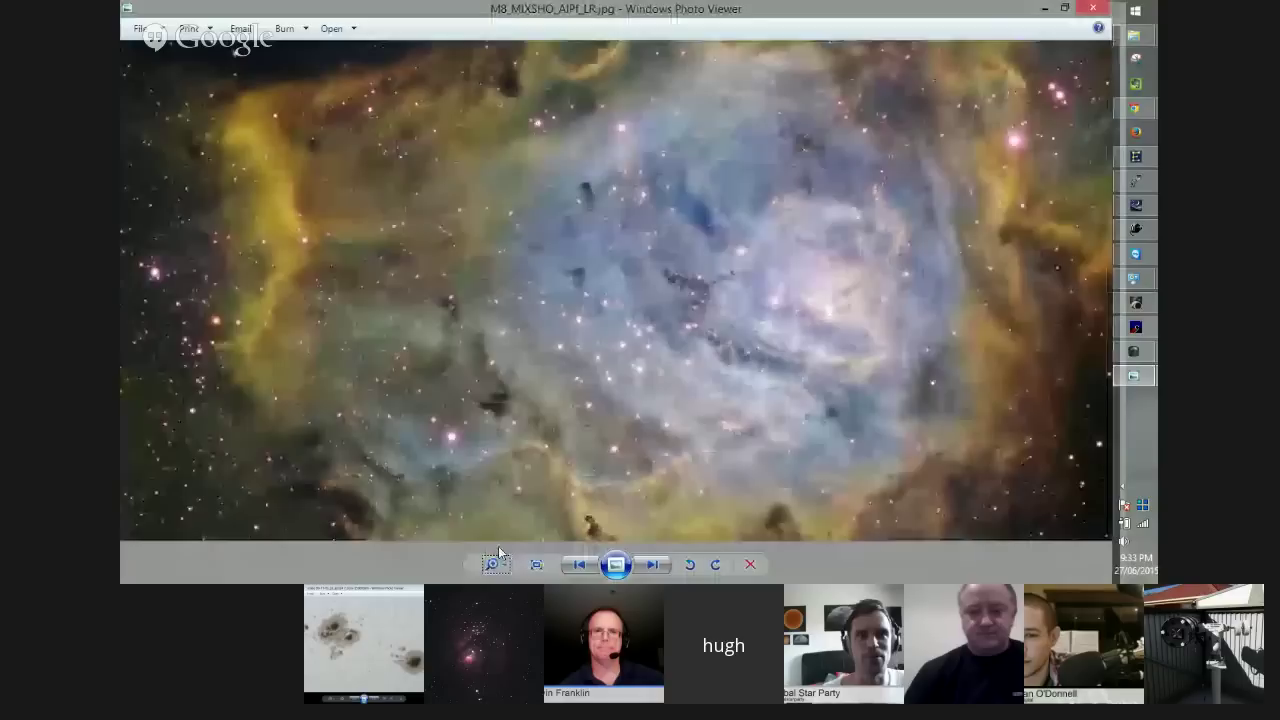
drag(860, 215, 775, 186)
drag(831, 147, 555, 409)
drag(734, 221, 712, 400)
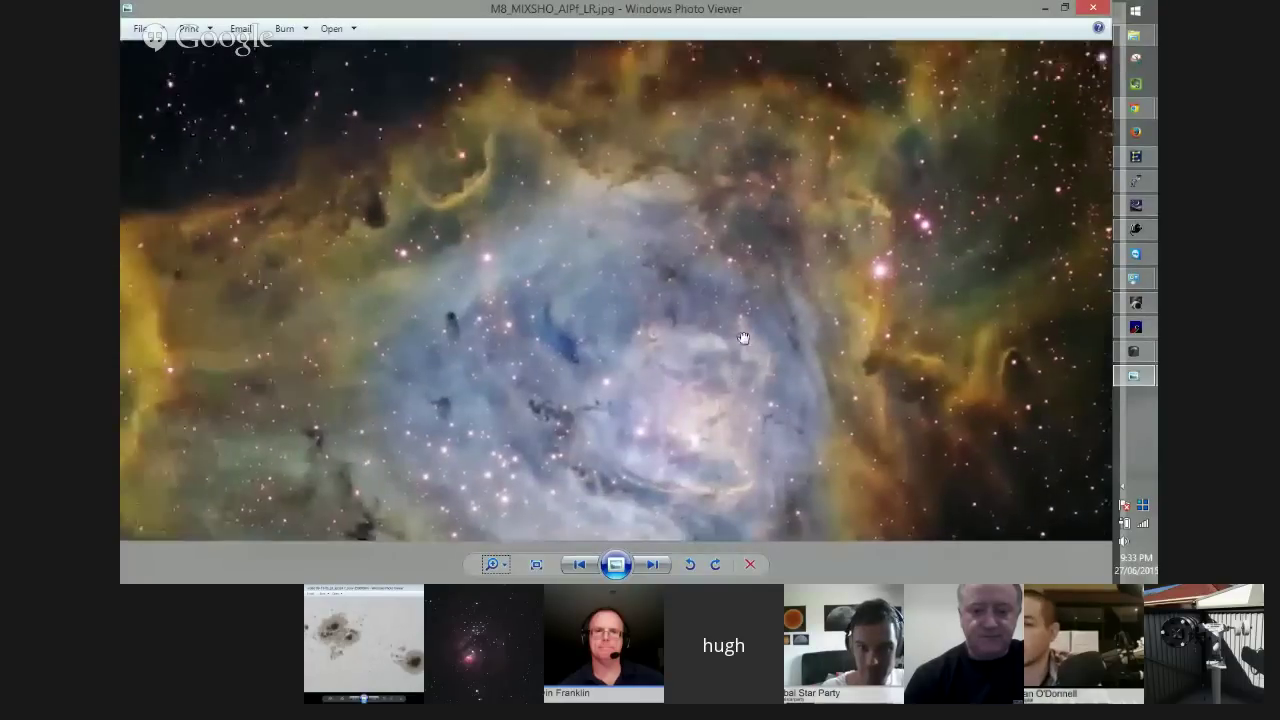
drag(706, 270, 704, 329)
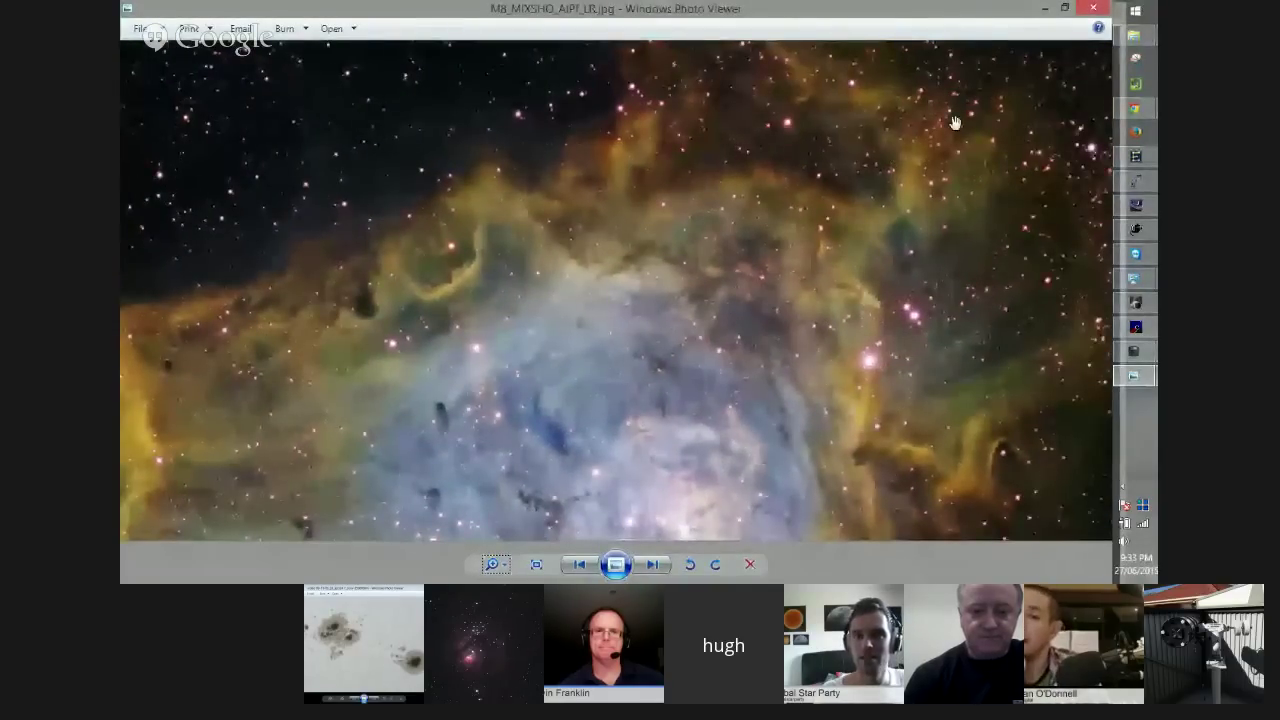
click(1093, 8)
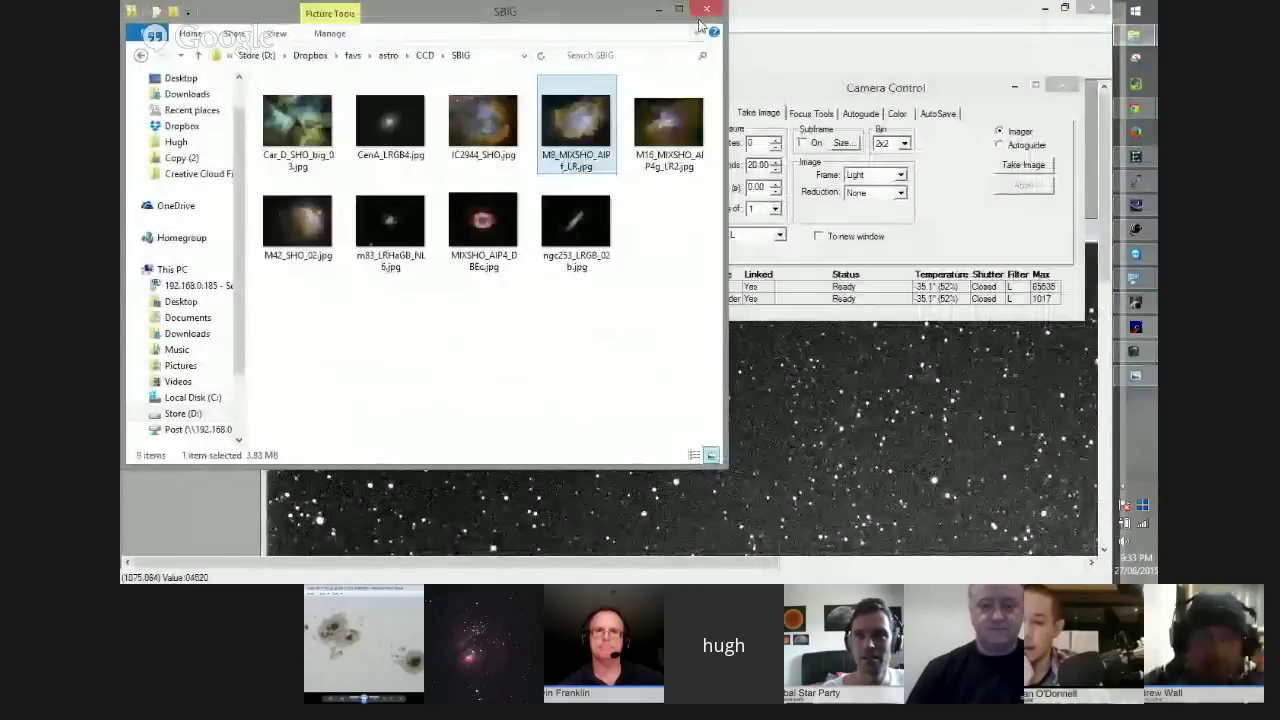
click(658, 10)
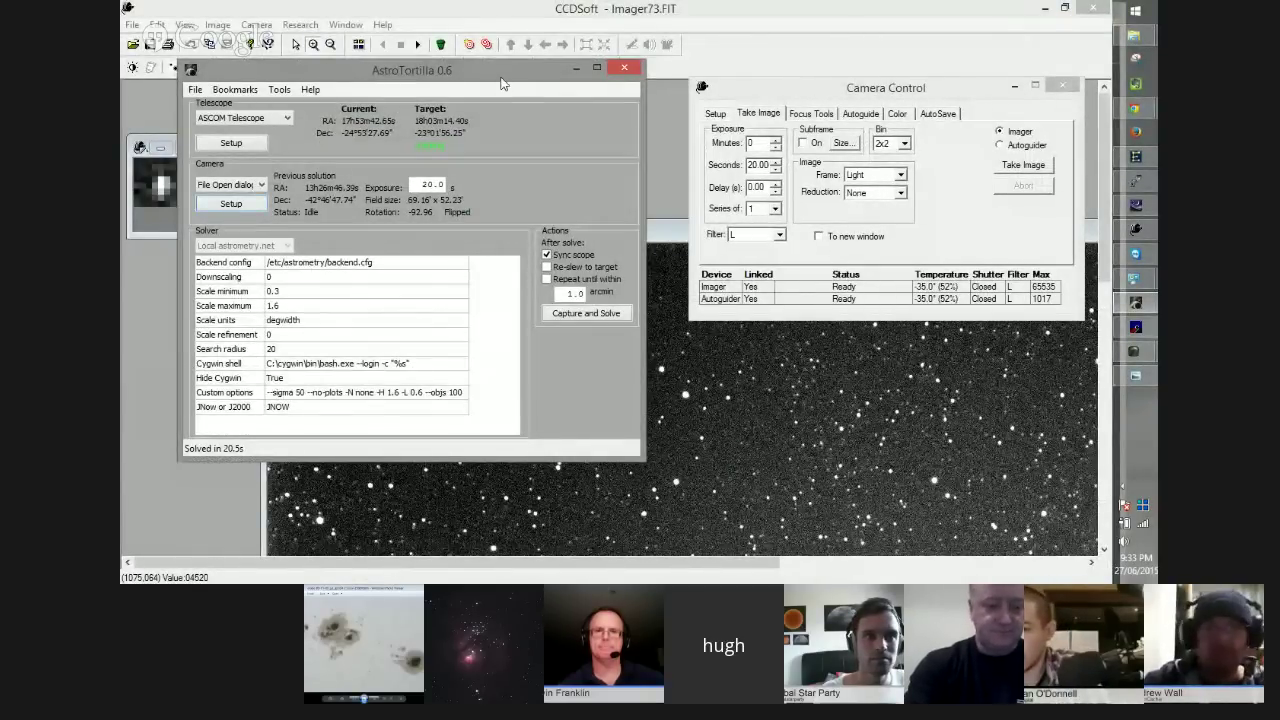
- Compare the telescope marker with the Trifid nebula in Stellarium and check the mount position in EQMOD
click(1135, 205)
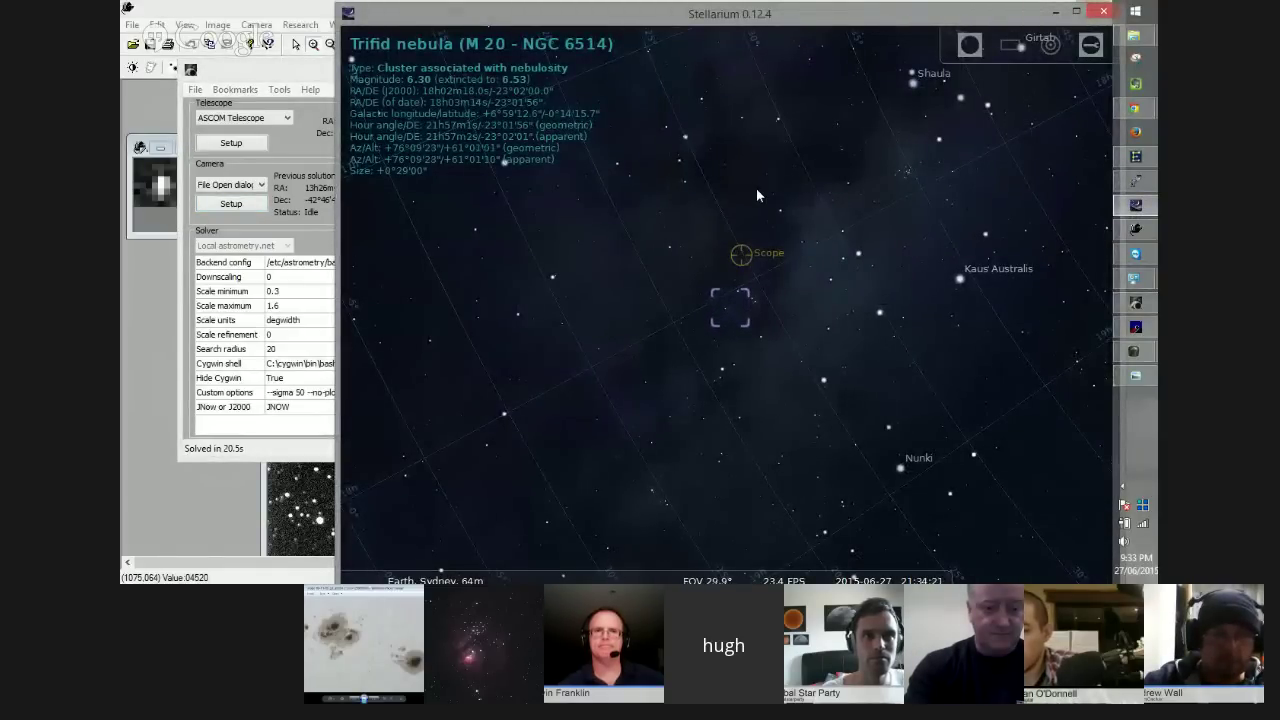
click(1137, 165)
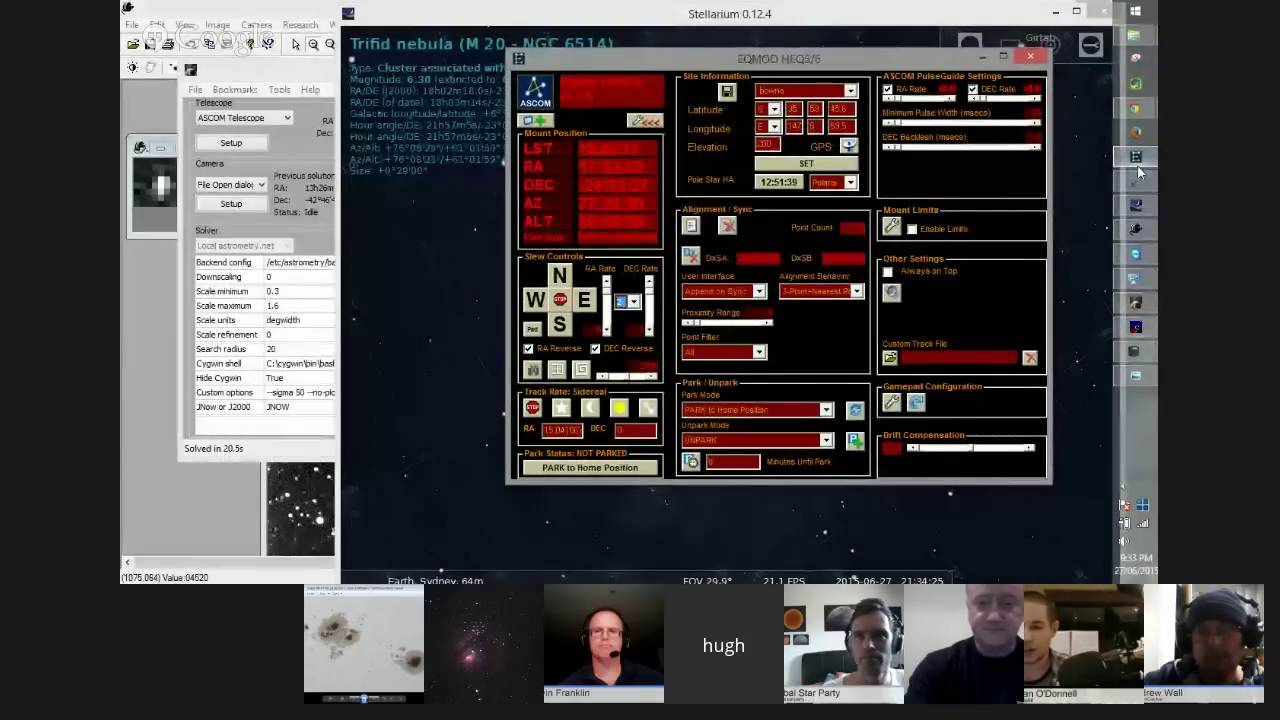
click(929, 27)
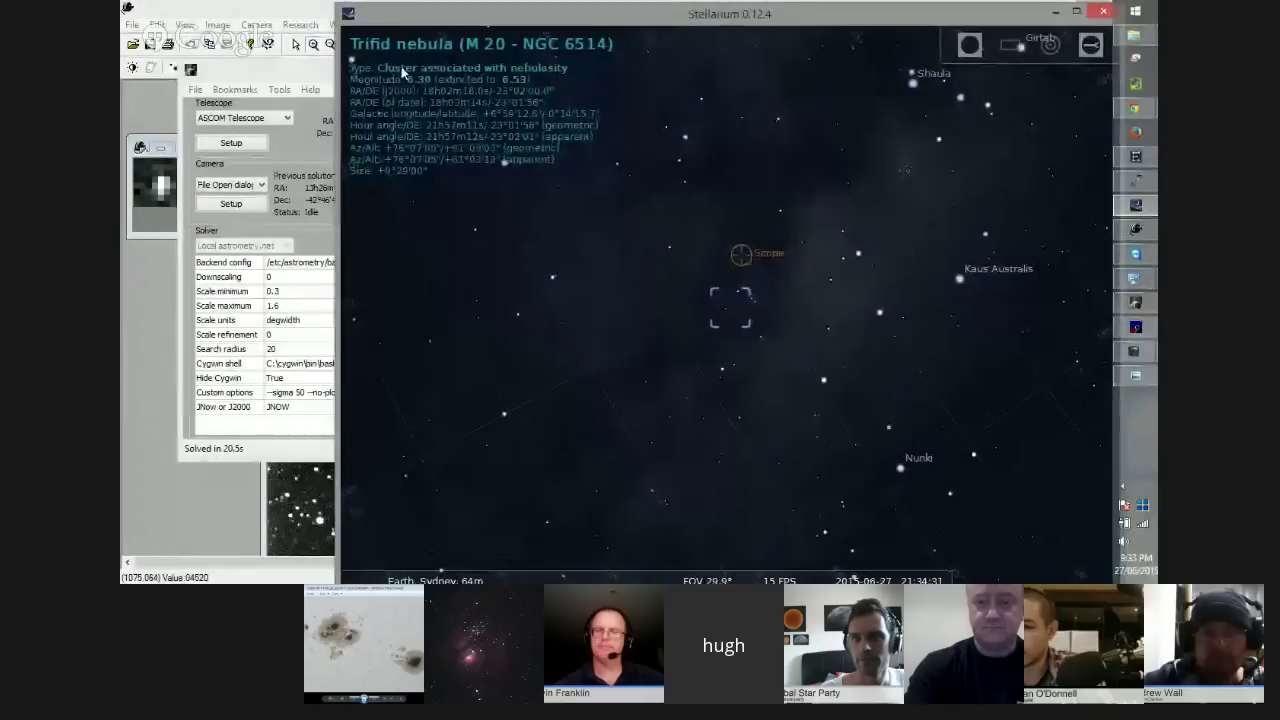
- Close AstroTortilla and bring up the Copy folder containing the captured FITS images
click(310, 110)
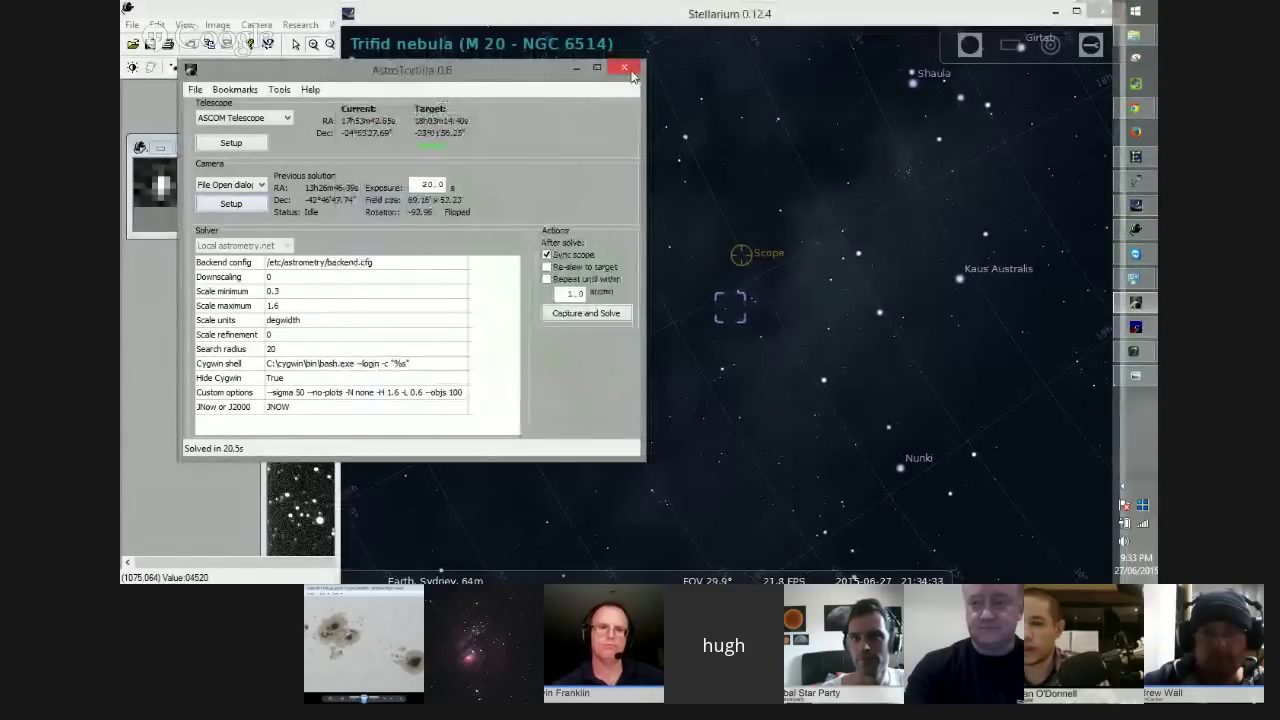
click(917, 126)
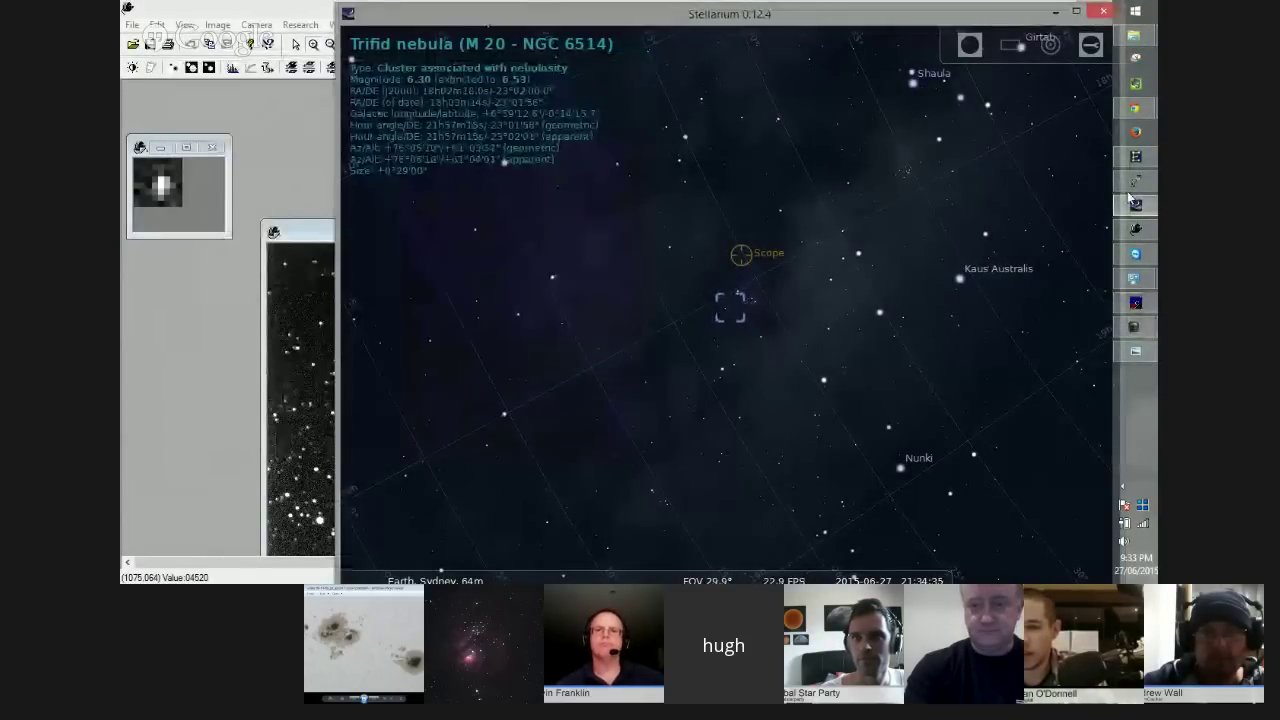
click(1134, 38)
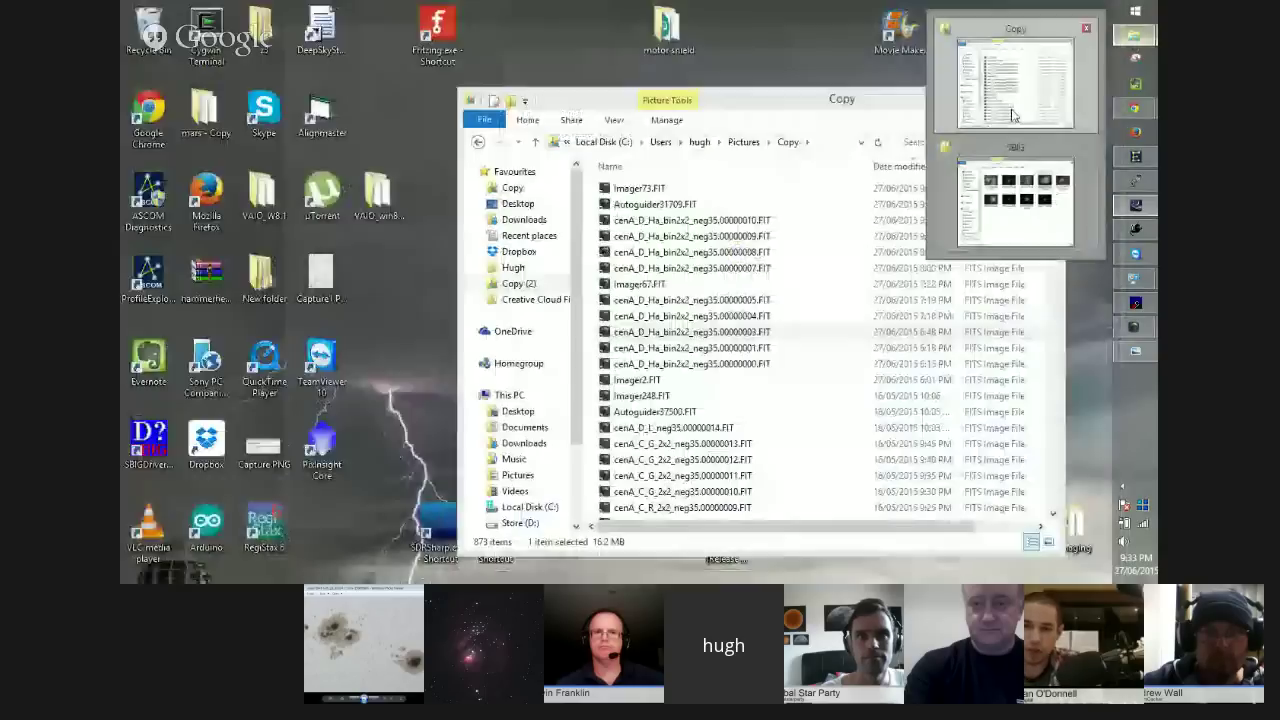
click(1020, 78)
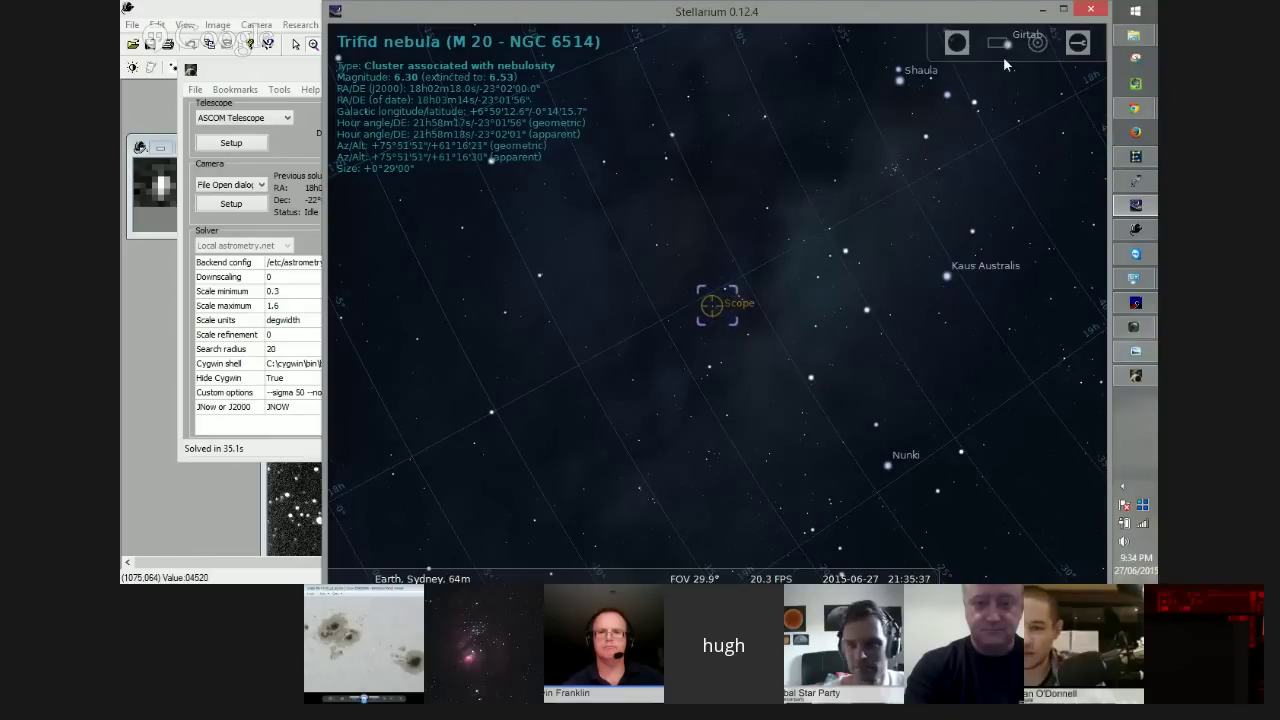
- Check the mount's current coordinates in EQMOD and return to the Stellarium star map
click(1135, 156)
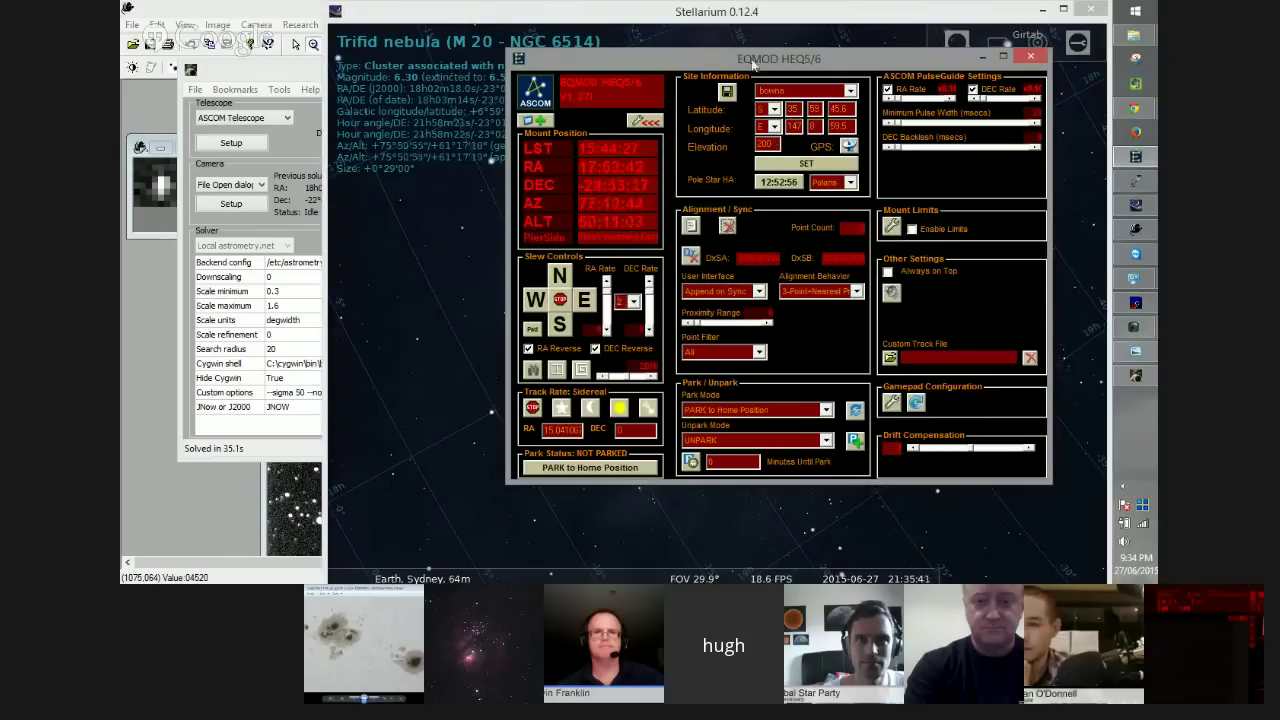
click(1003, 56)
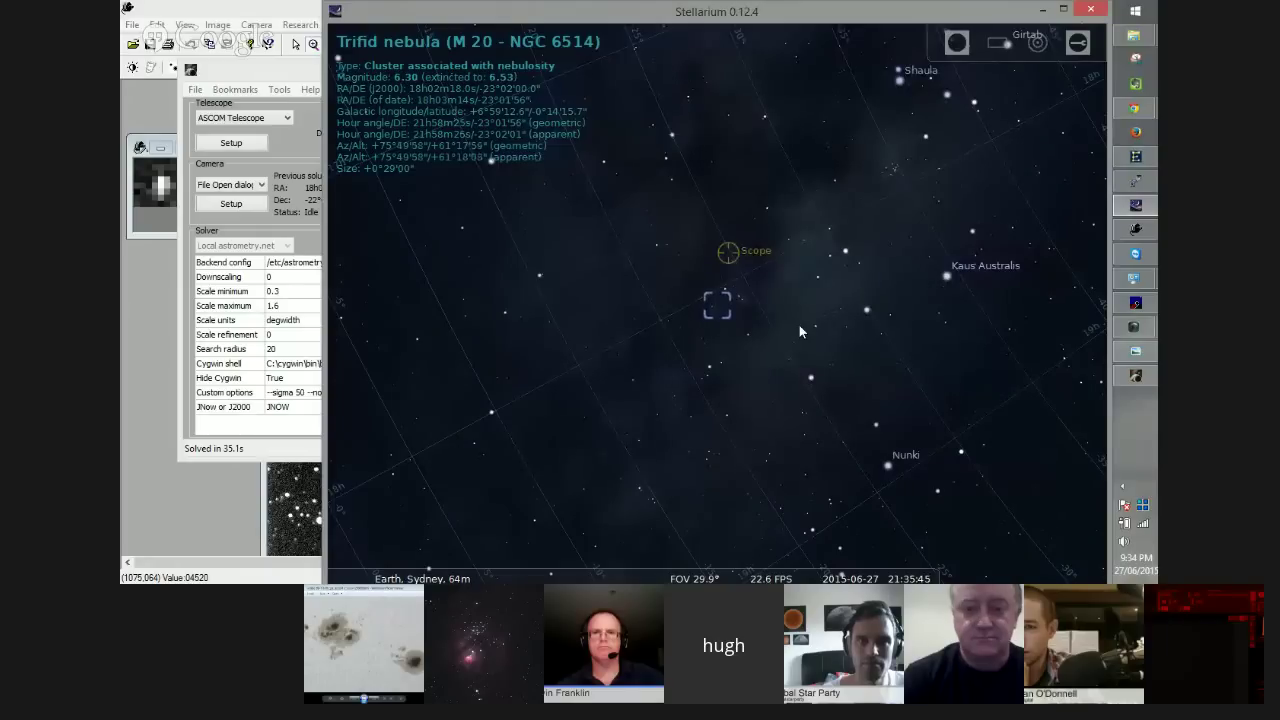
- In CCDSoft, close the Imager73.FIT image and start a new 20-second light exposure with 2x2 binning and filter L
click(298, 12)
drag(558, 245, 520, 163)
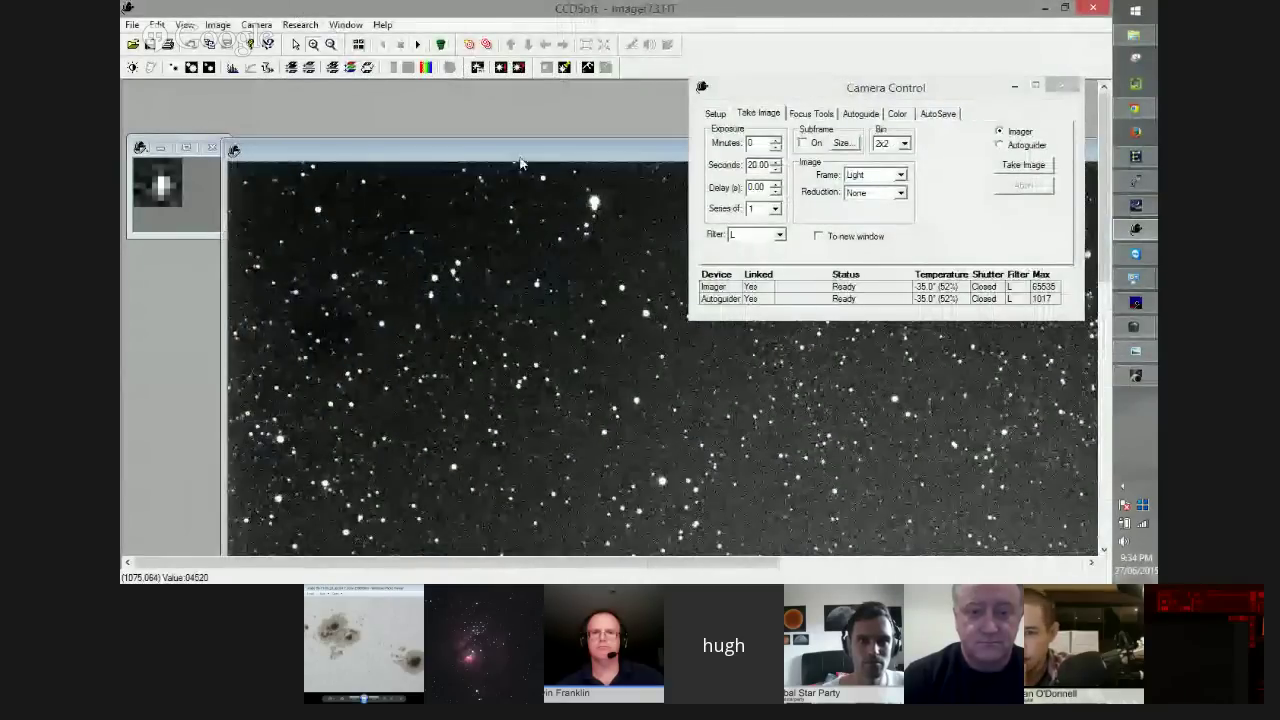
double_click(234, 149)
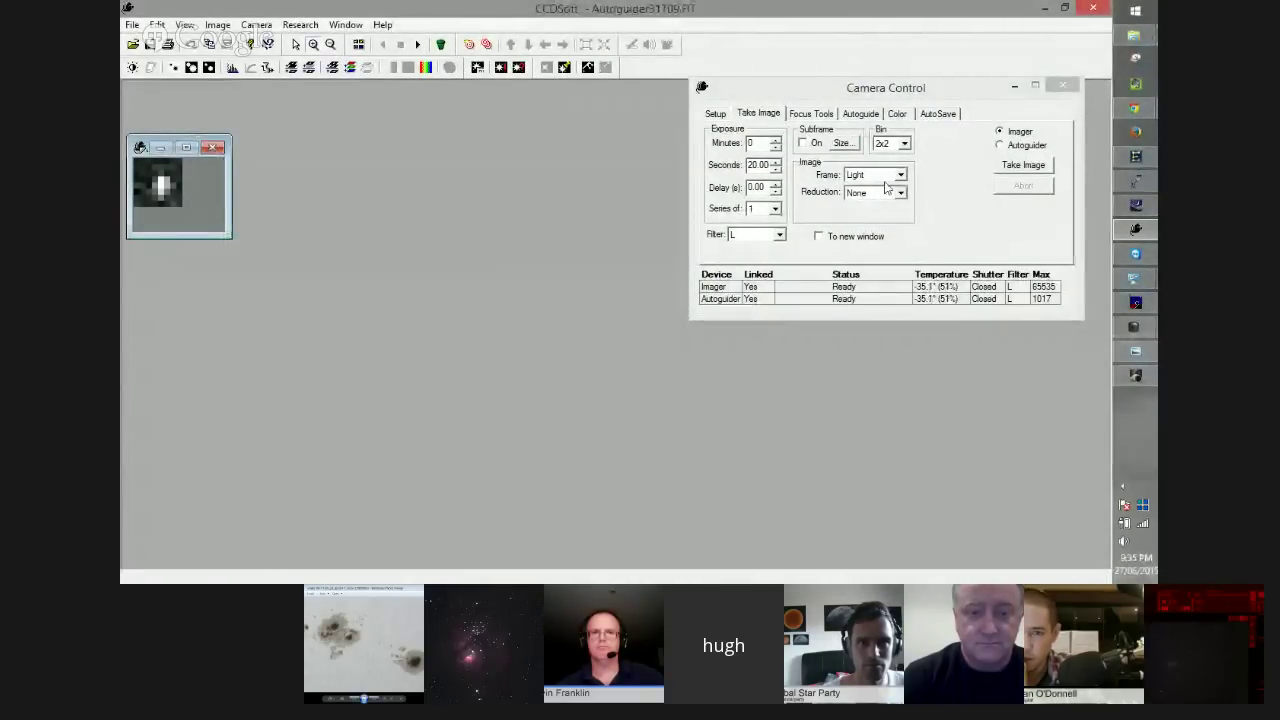
click(1025, 166)
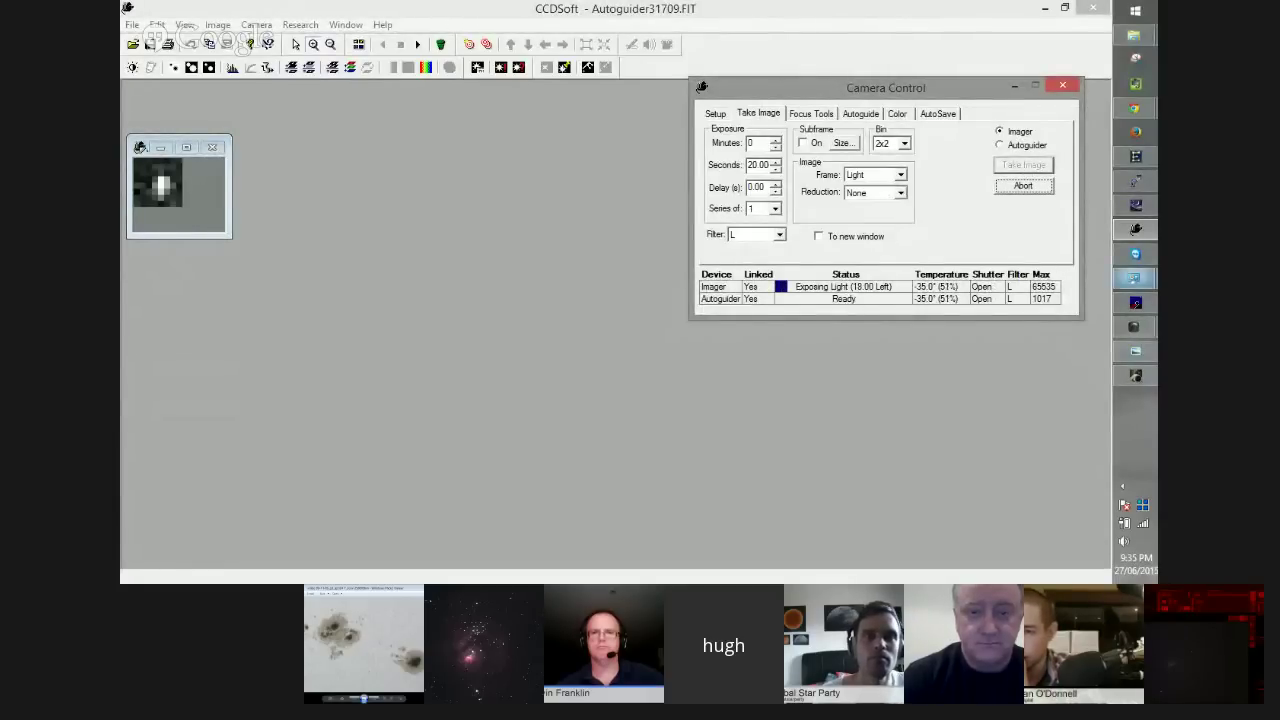
- Switch to AstroTortilla and move its window slightly lower, clear of the CCDSoft toolbars
mouse_move(1135, 279)
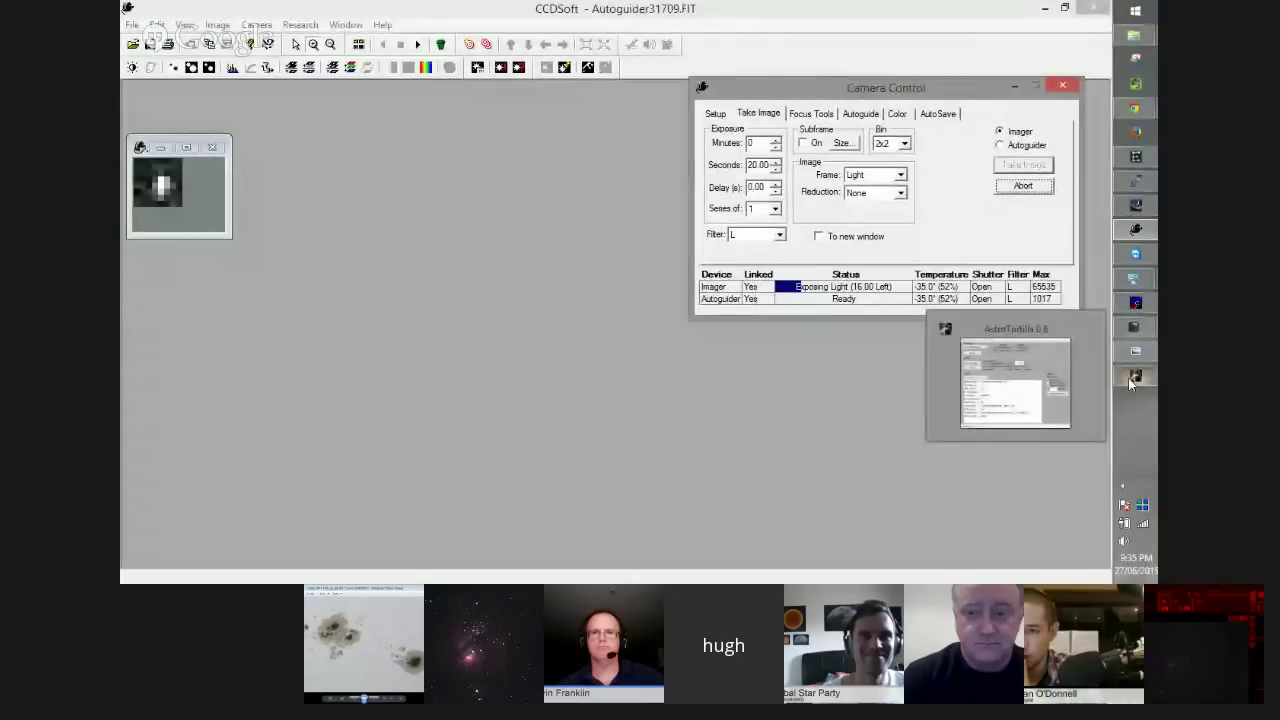
click(1128, 378)
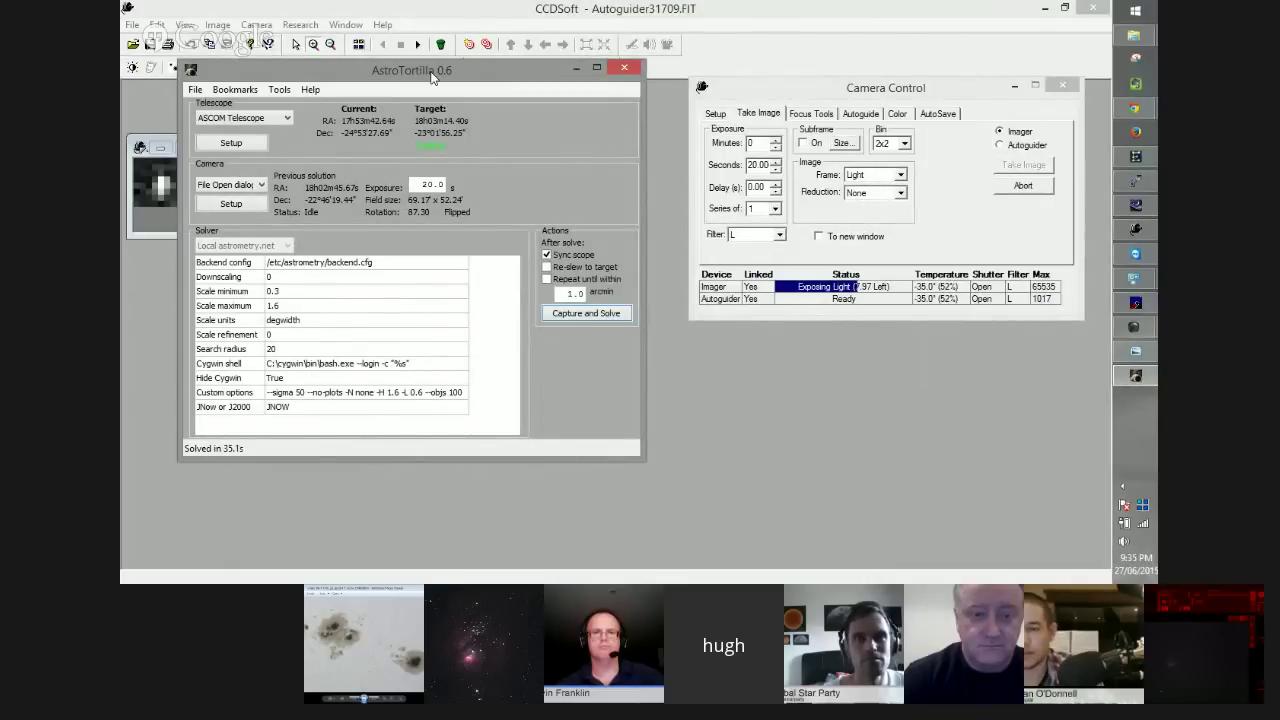
drag(432, 74, 432, 96)
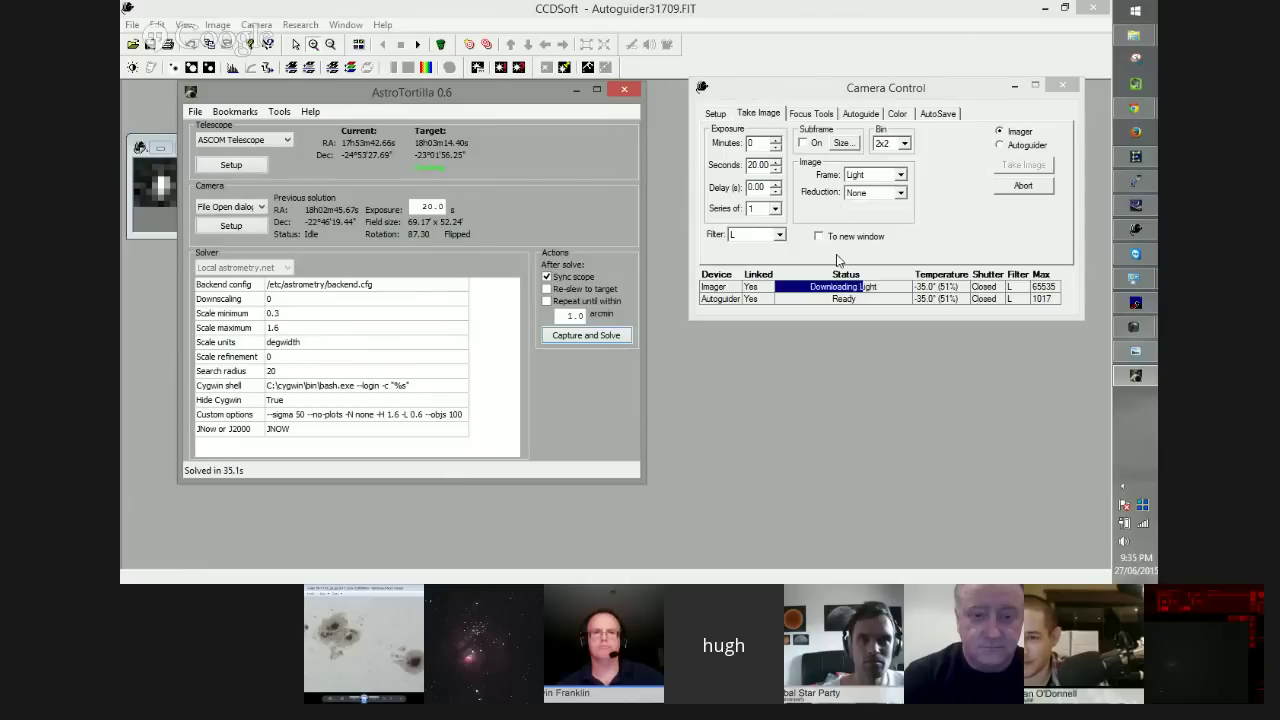
- Return to CCDSoft and save the new exposure as Imager74.FIT
click(672, 257)
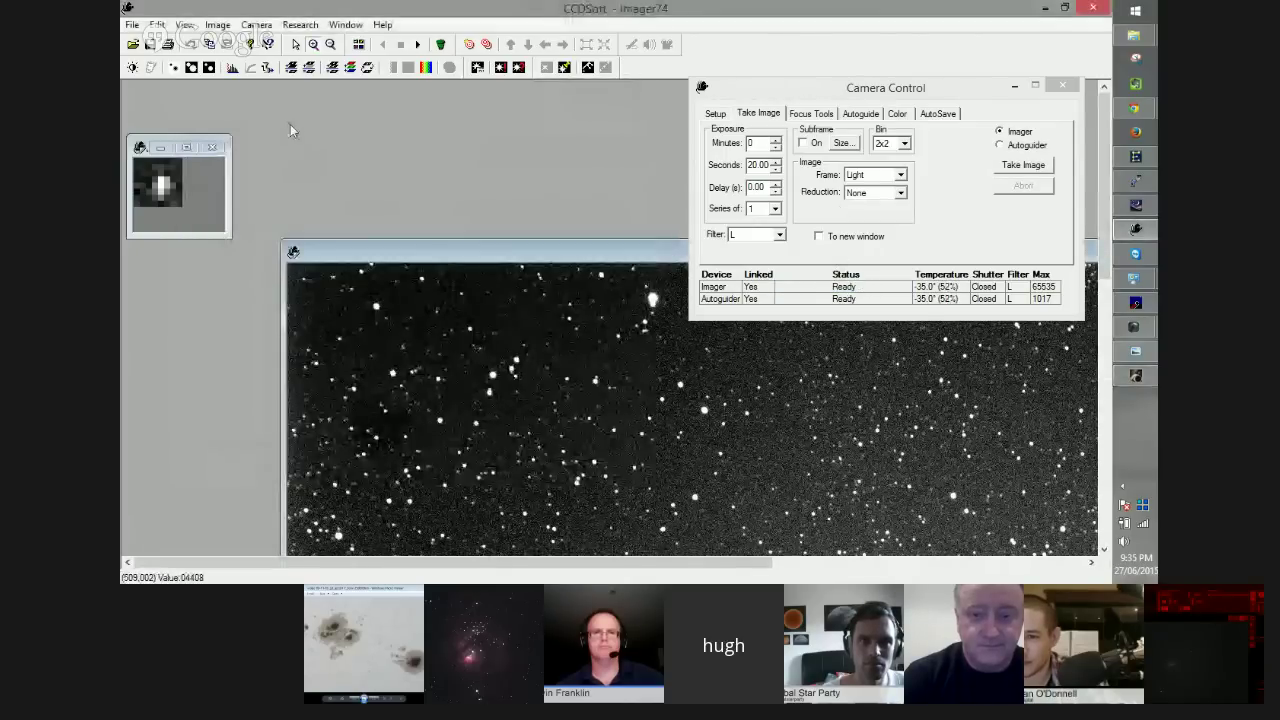
click(131, 24)
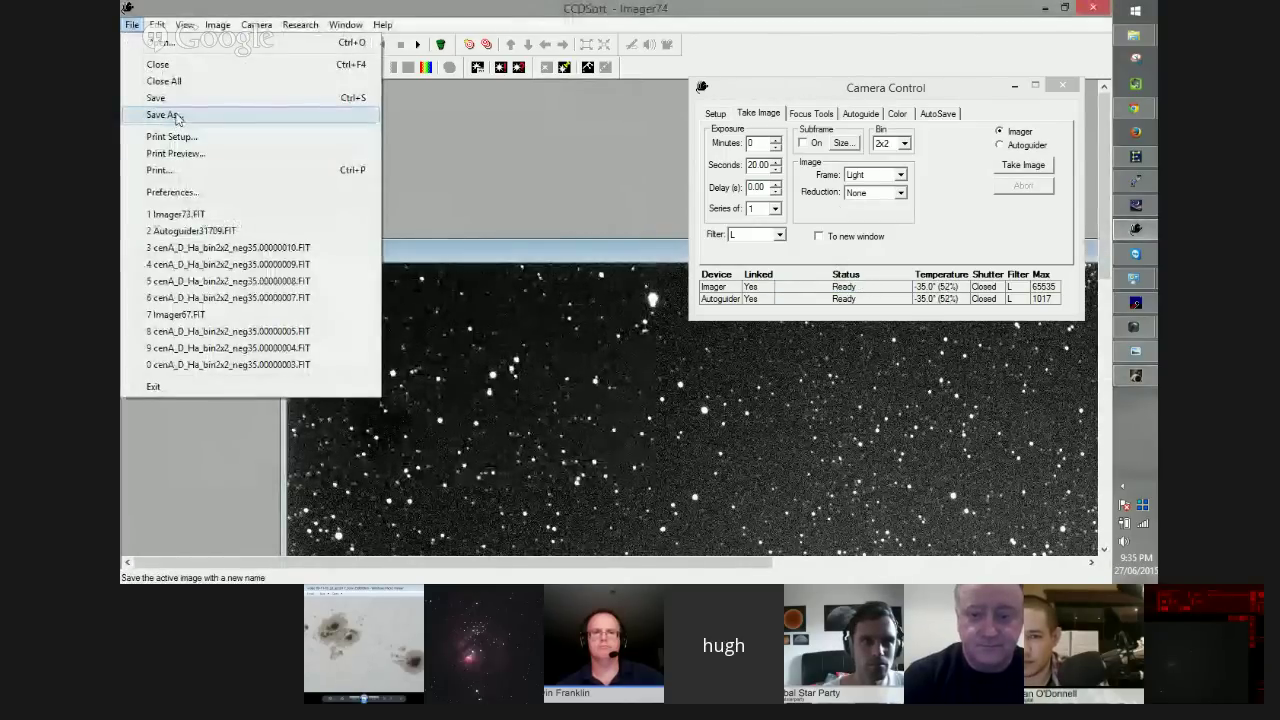
click(165, 114)
click(522, 441)
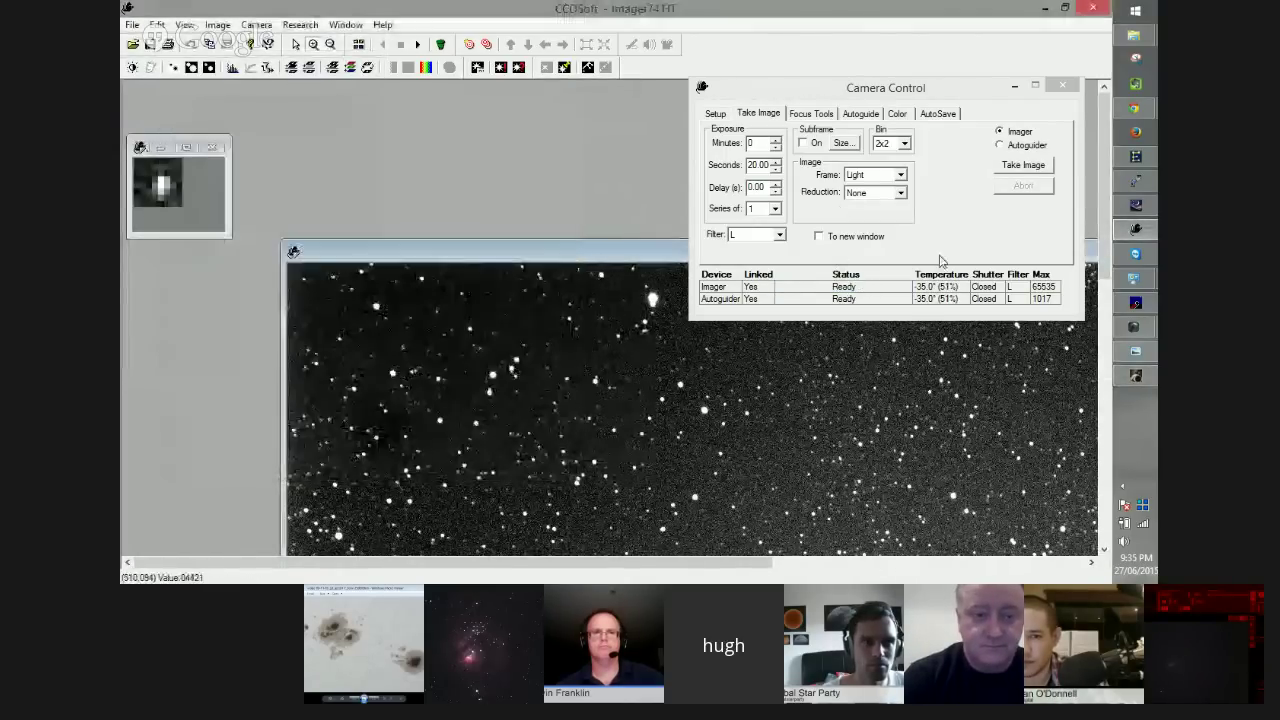
- Run a plate solve on Imager74.FIT in AstroTortilla with scope syncing enabled
click(1124, 373)
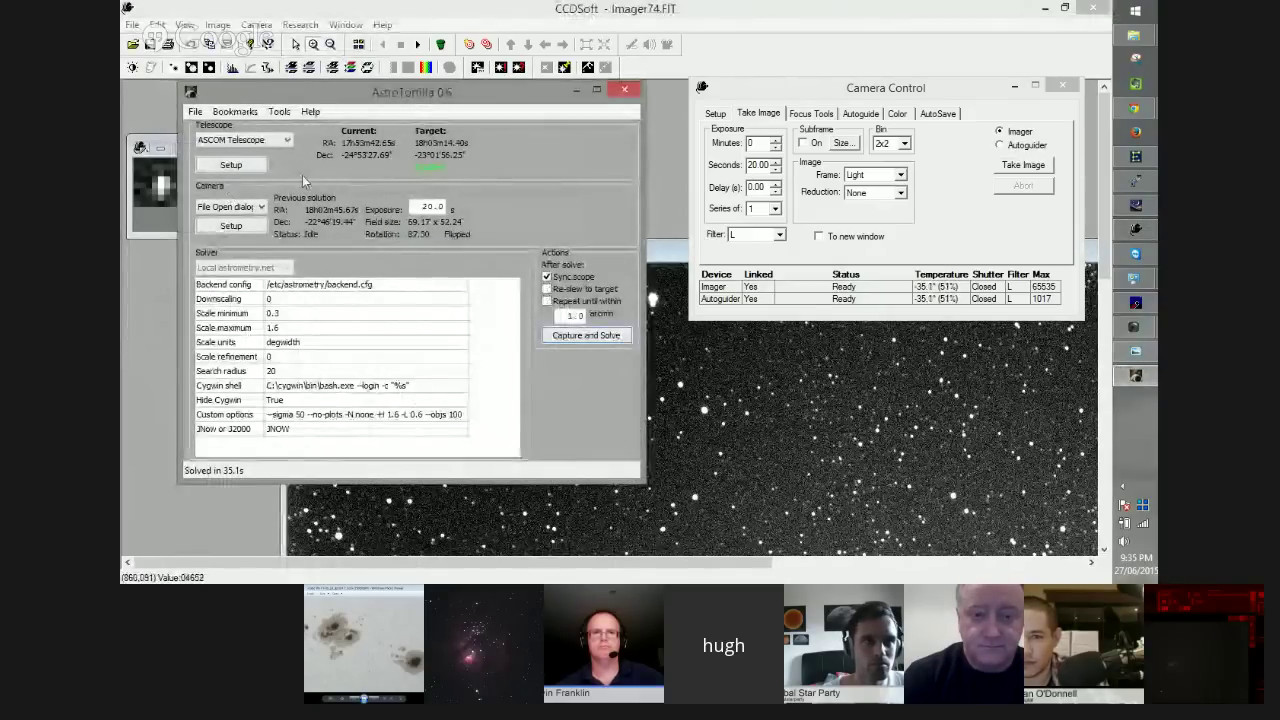
click(598, 340)
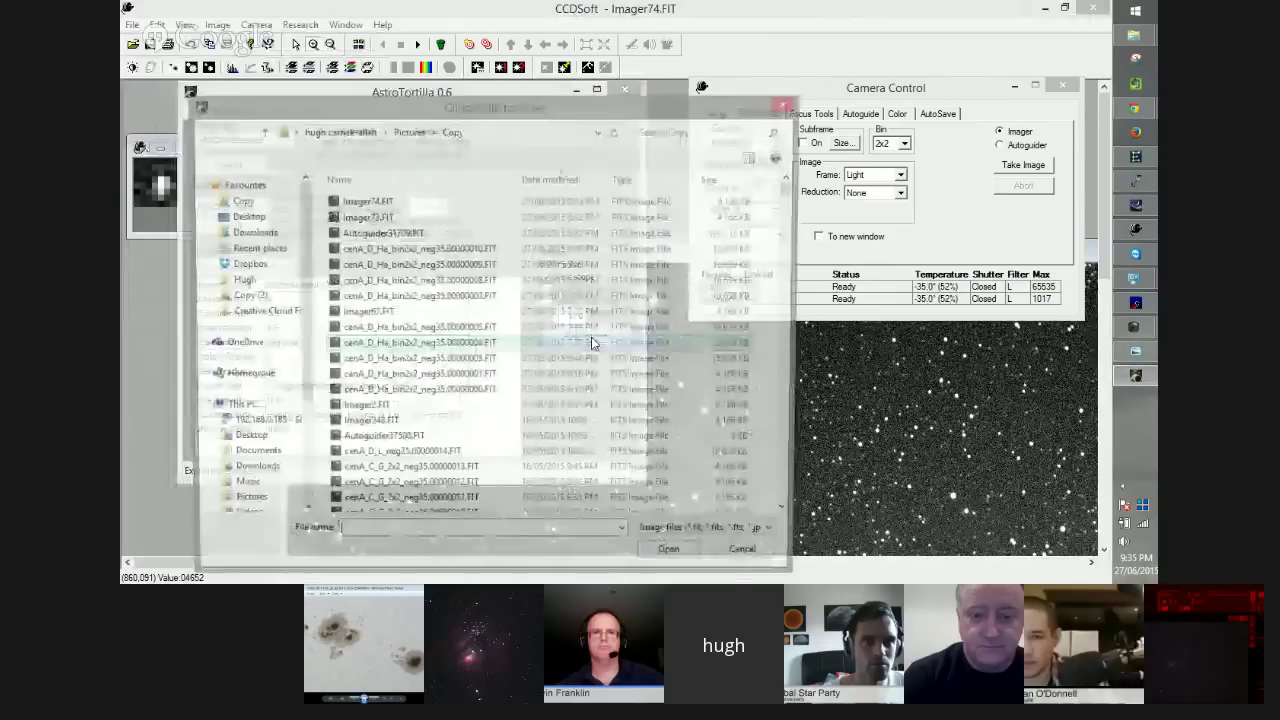
double_click(388, 204)
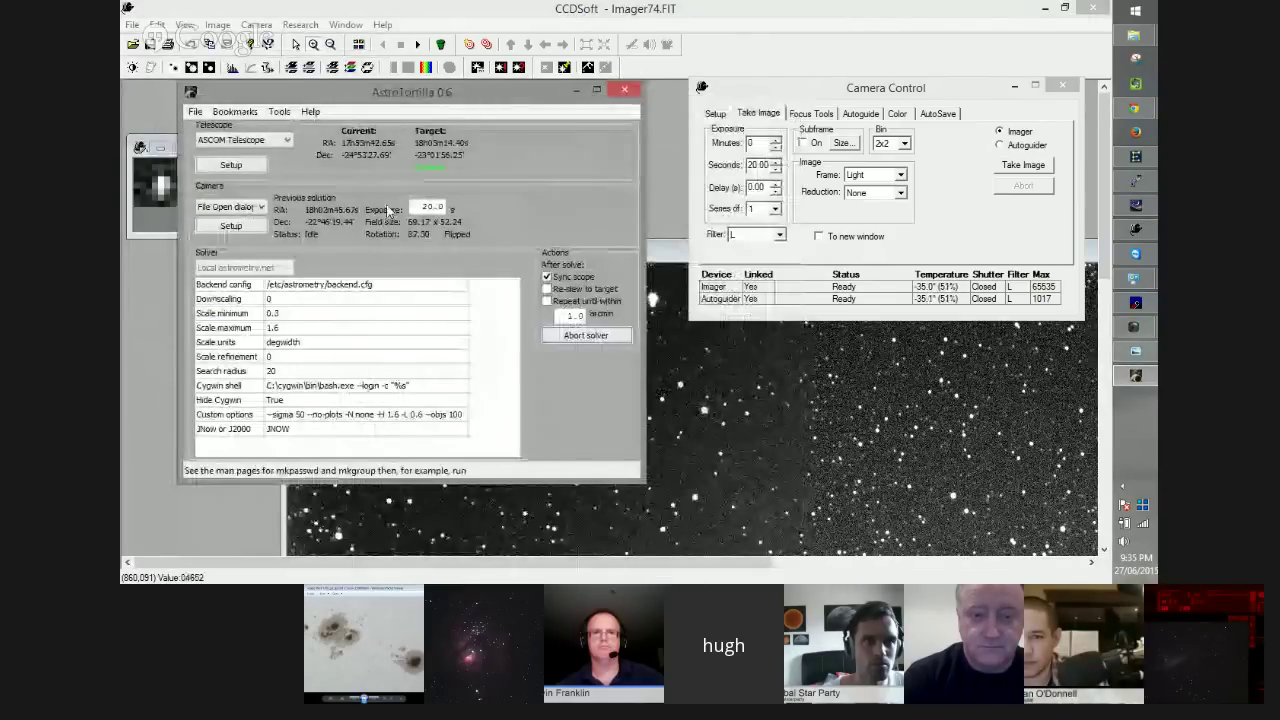
- Compare the telescope marker with the Trifid nebula in a closer Stellarium view, and check the plate solve in AstroTortilla
click(1134, 208)
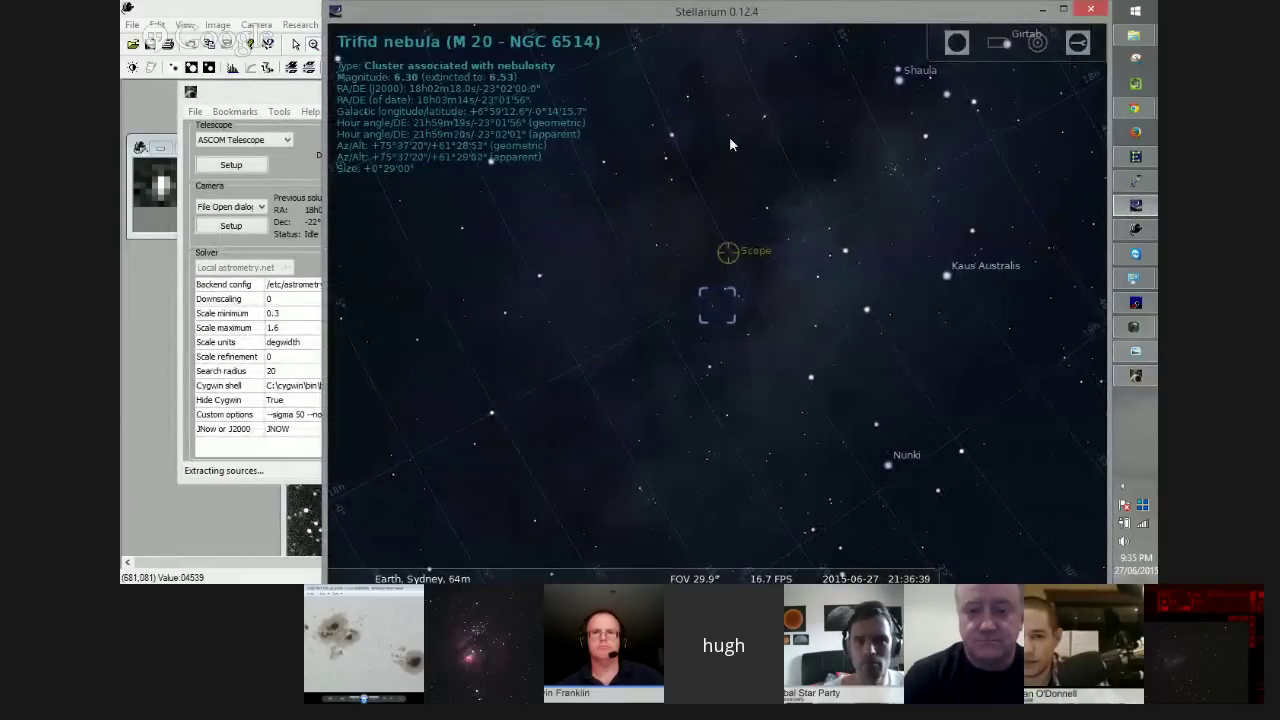
scroll(752, 288, up, 3)
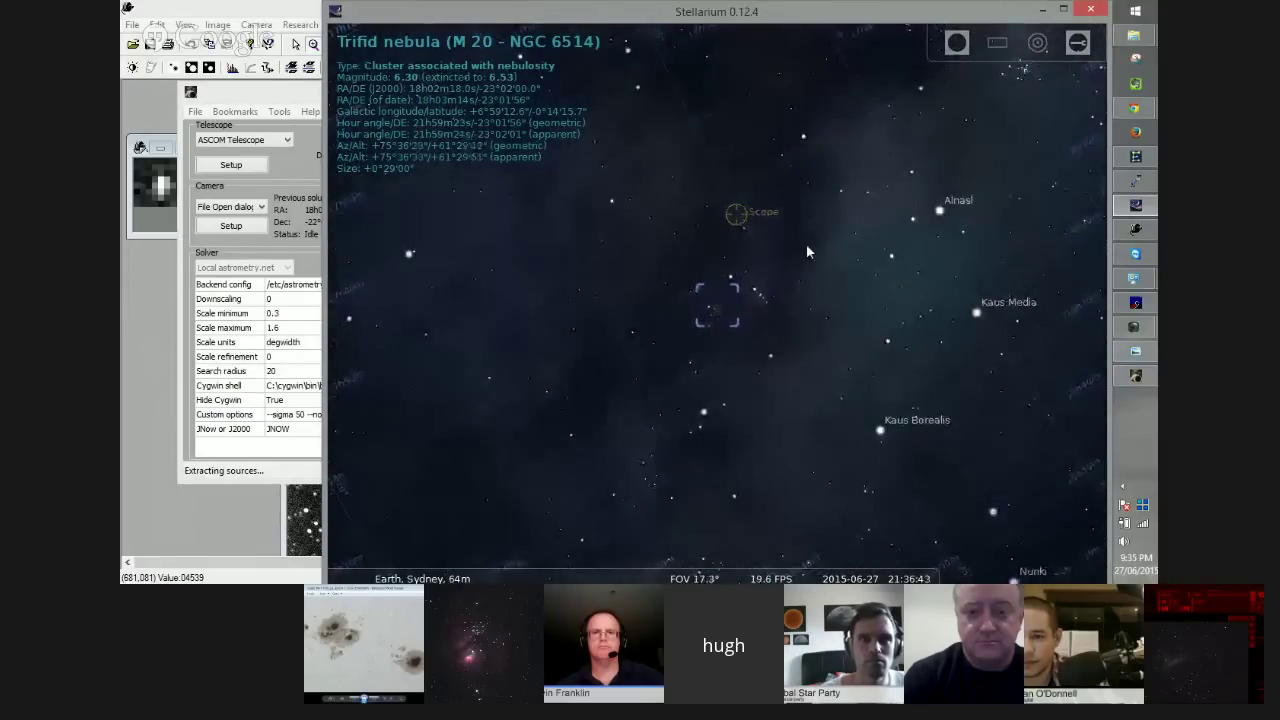
drag(806, 243, 805, 267)
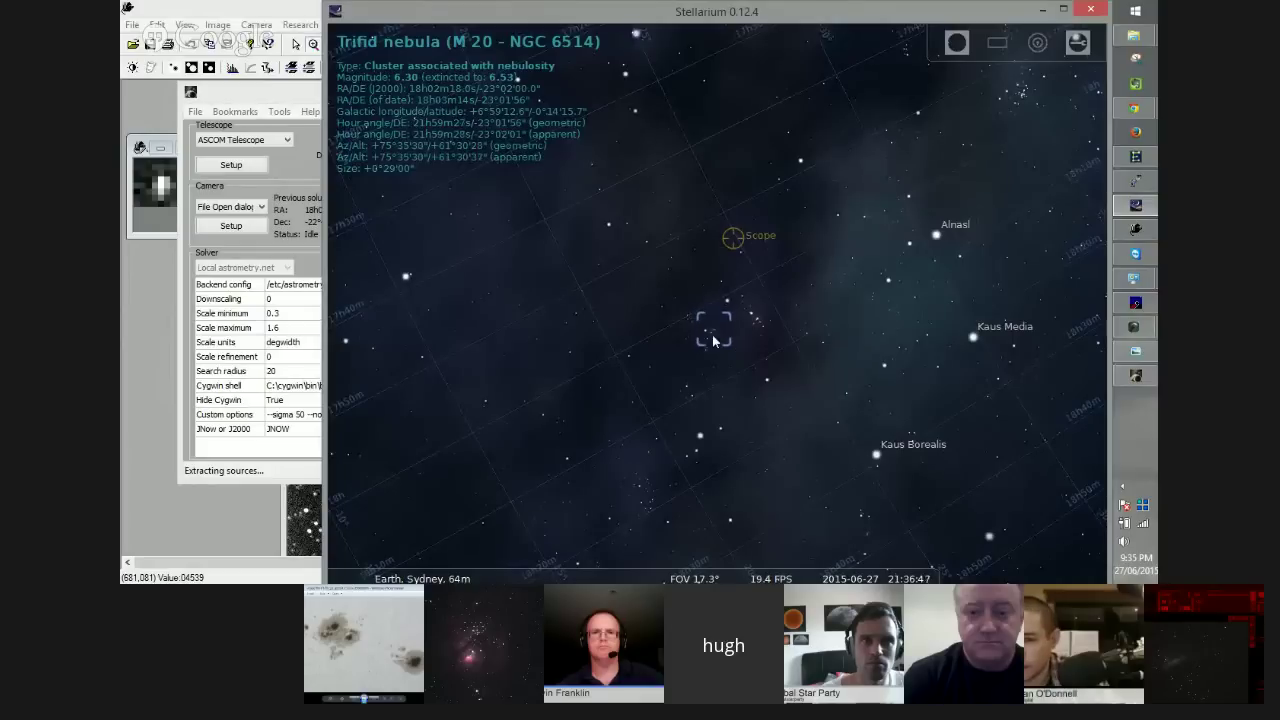
click(597, 376)
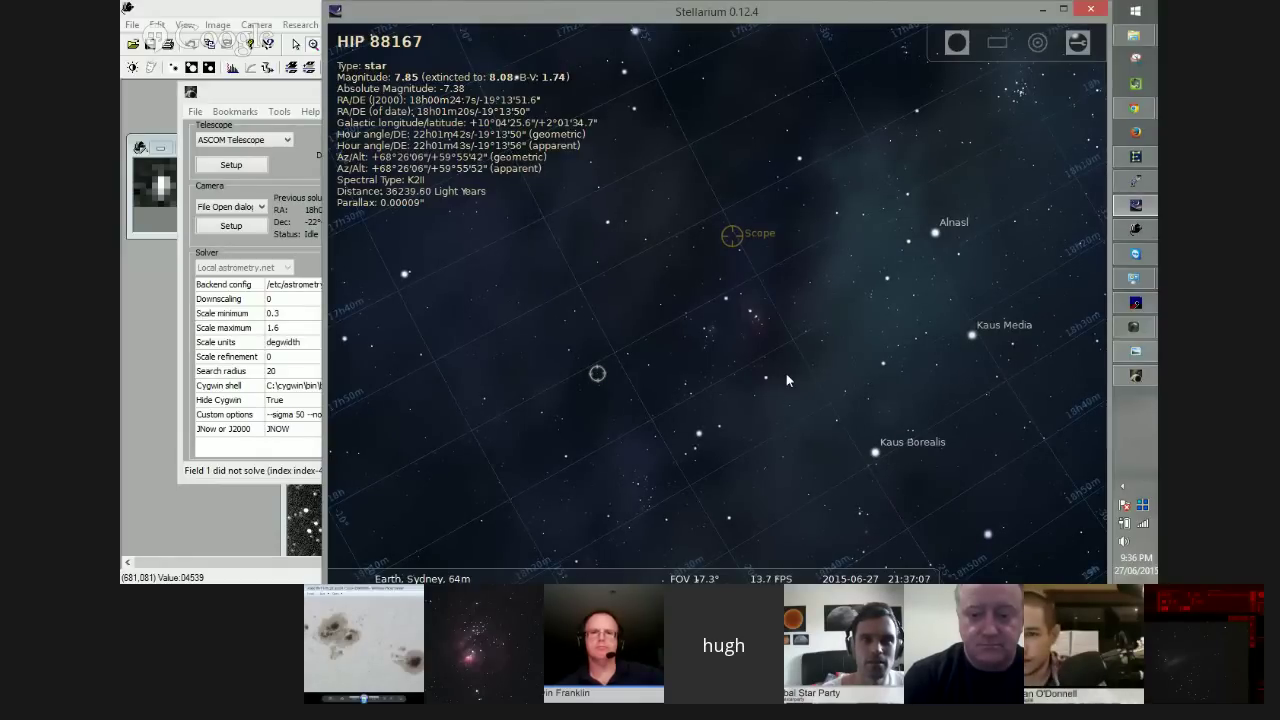
click(264, 475)
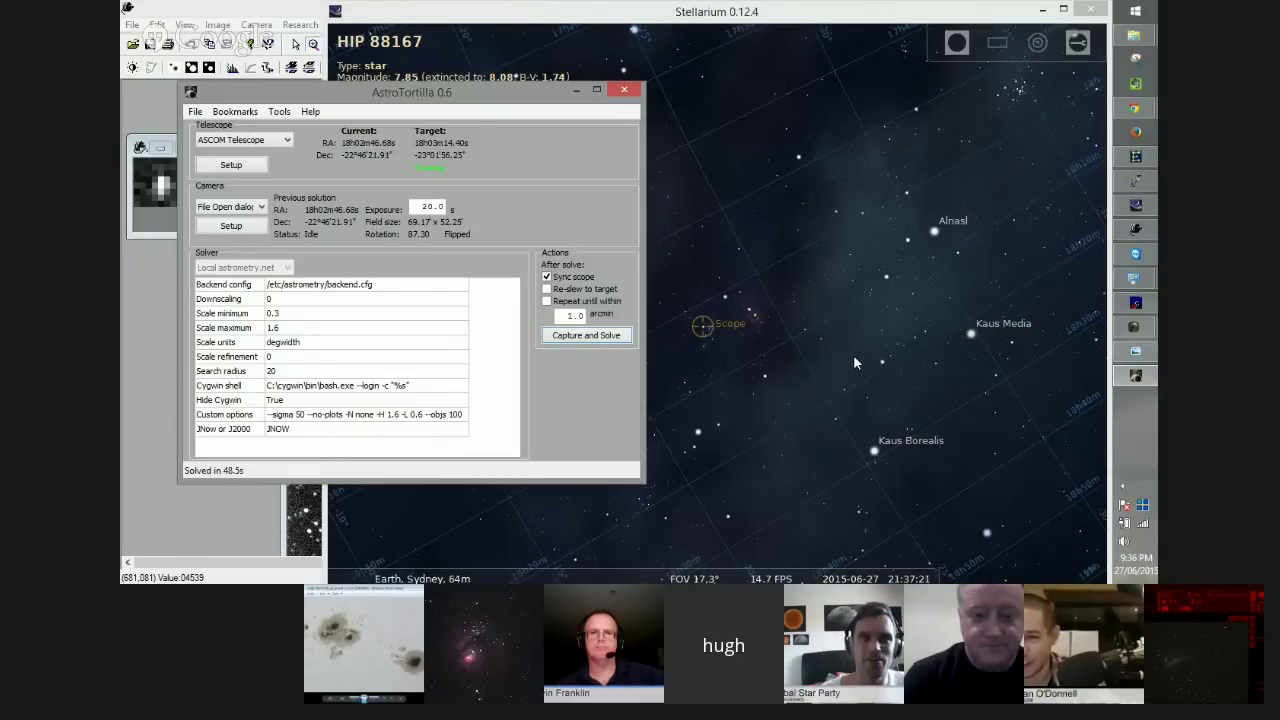
- Switch to CCDSoft and configure the focus tools to use the imager with 9x9 binning
click(300, 24)
click(315, 7)
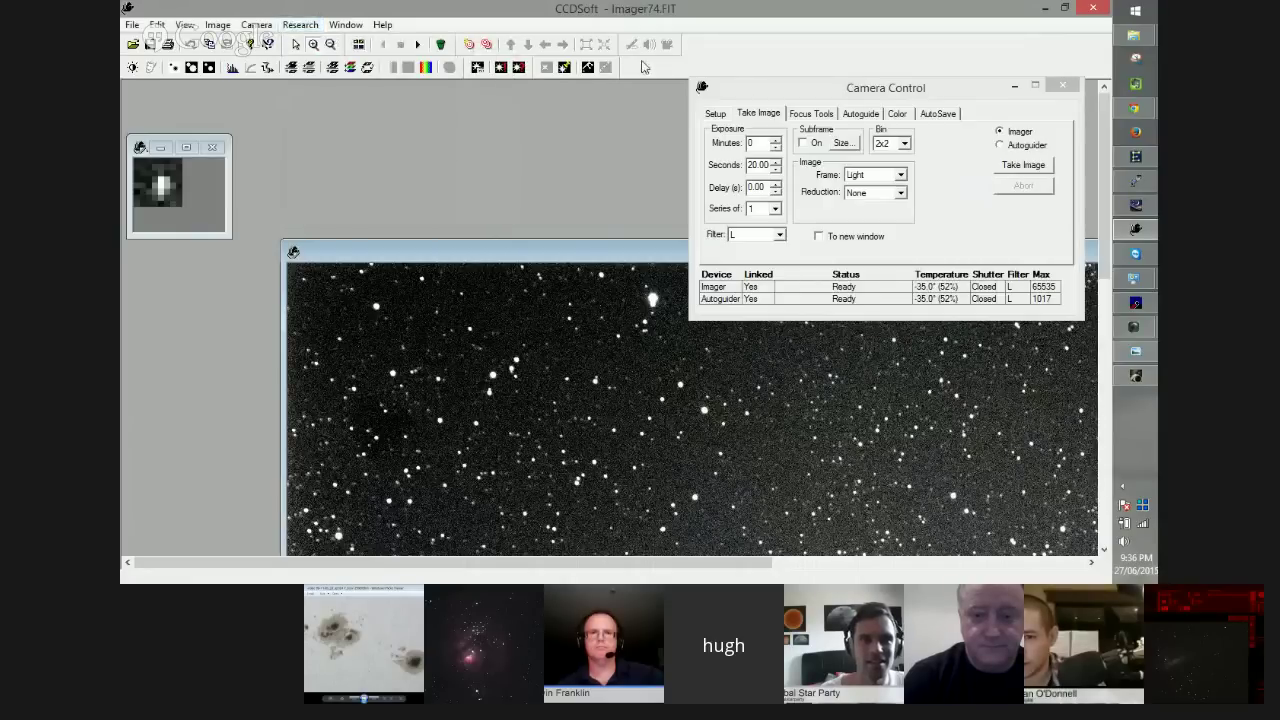
click(803, 116)
click(897, 145)
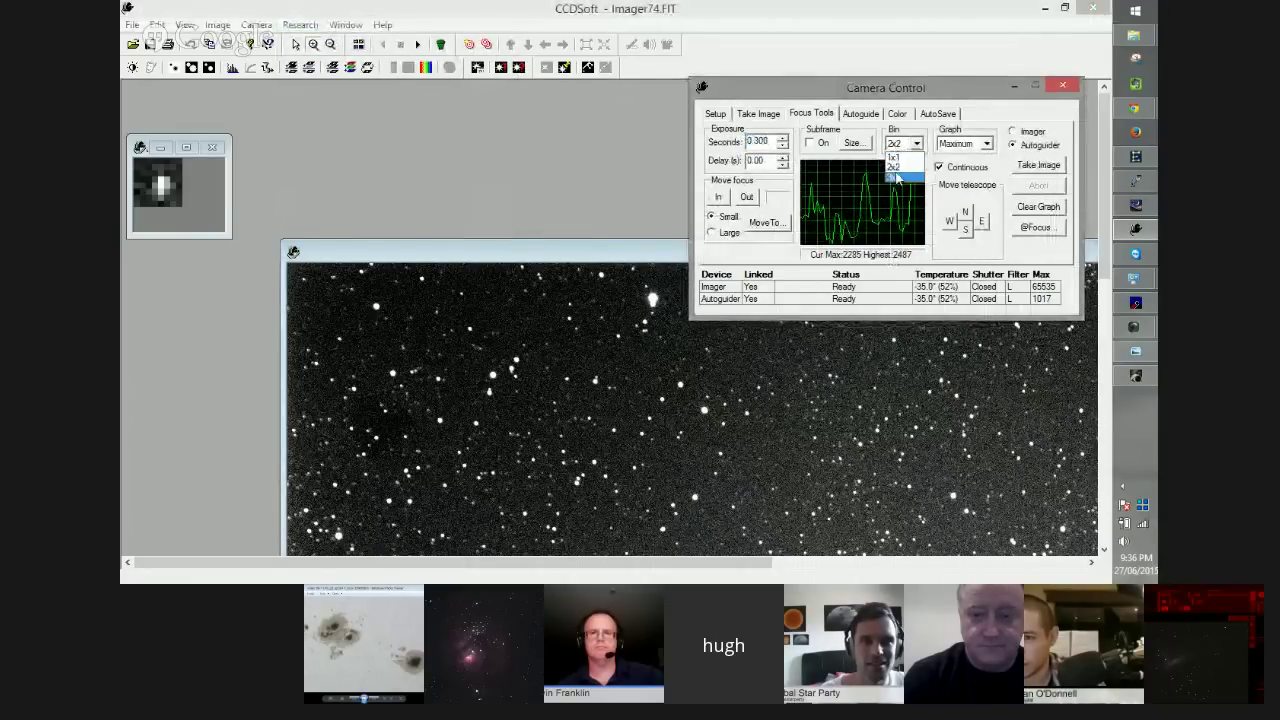
click(897, 150)
click(1013, 131)
click(915, 145)
click(895, 176)
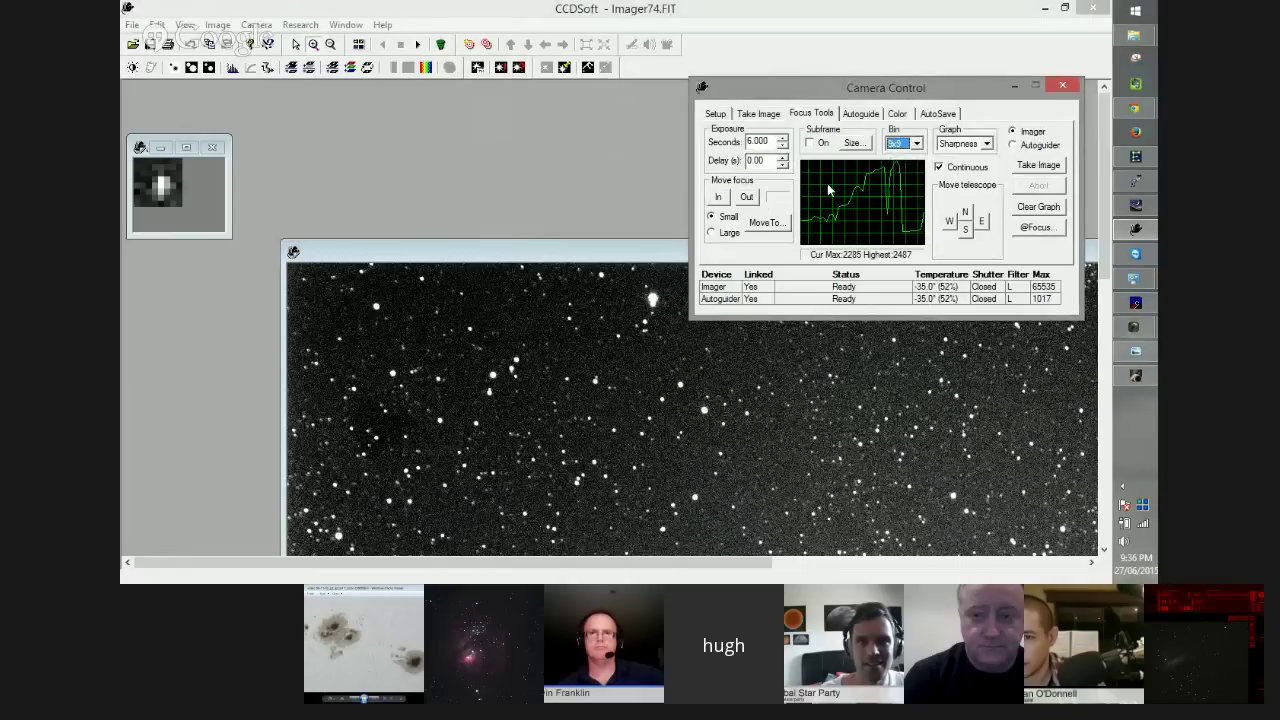
- Start continuous focus exposures with the imager, and magnify and enlarge the image window to show the whole Trifid nebula frame
click(1016, 168)
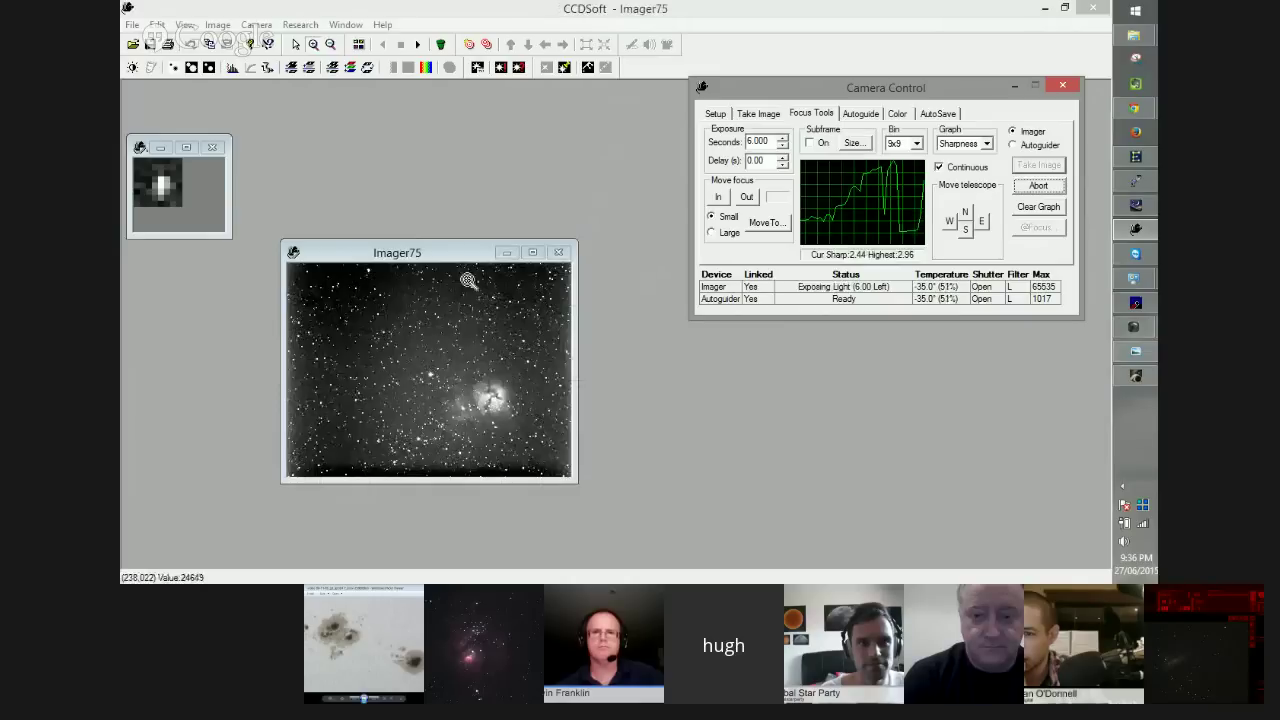
drag(452, 258, 450, 202)
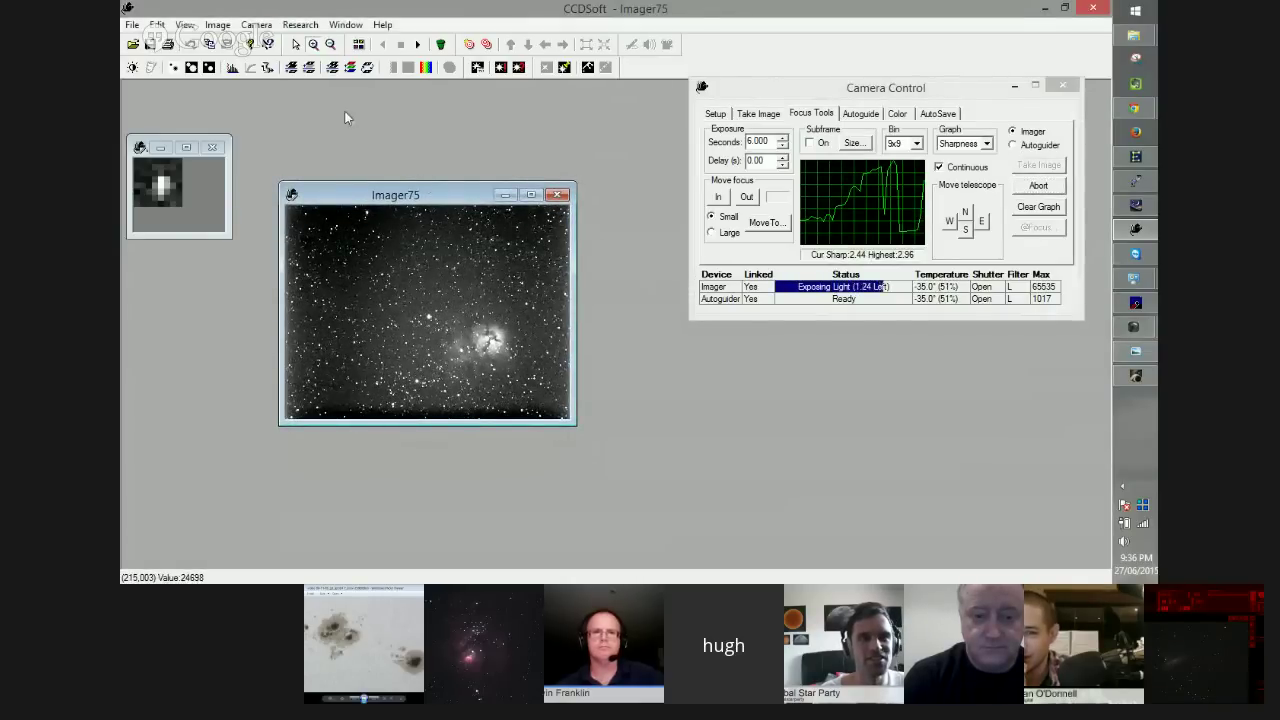
click(482, 312)
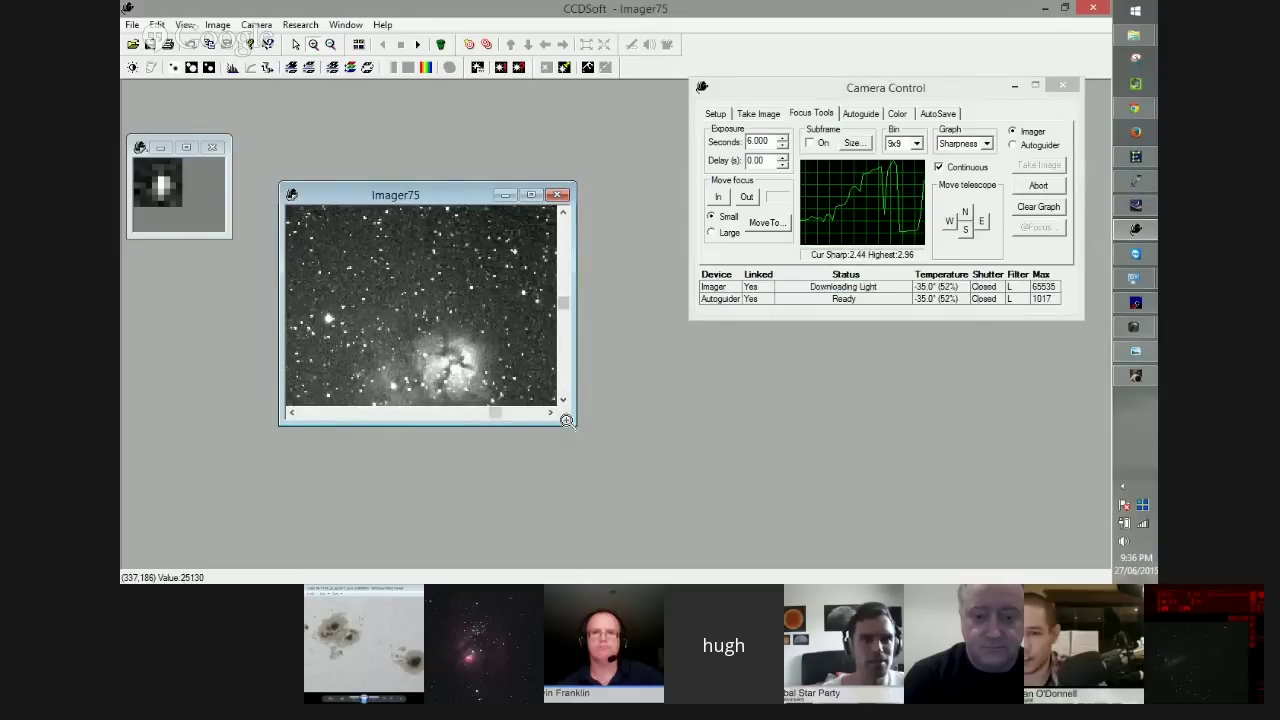
drag(569, 418, 705, 530)
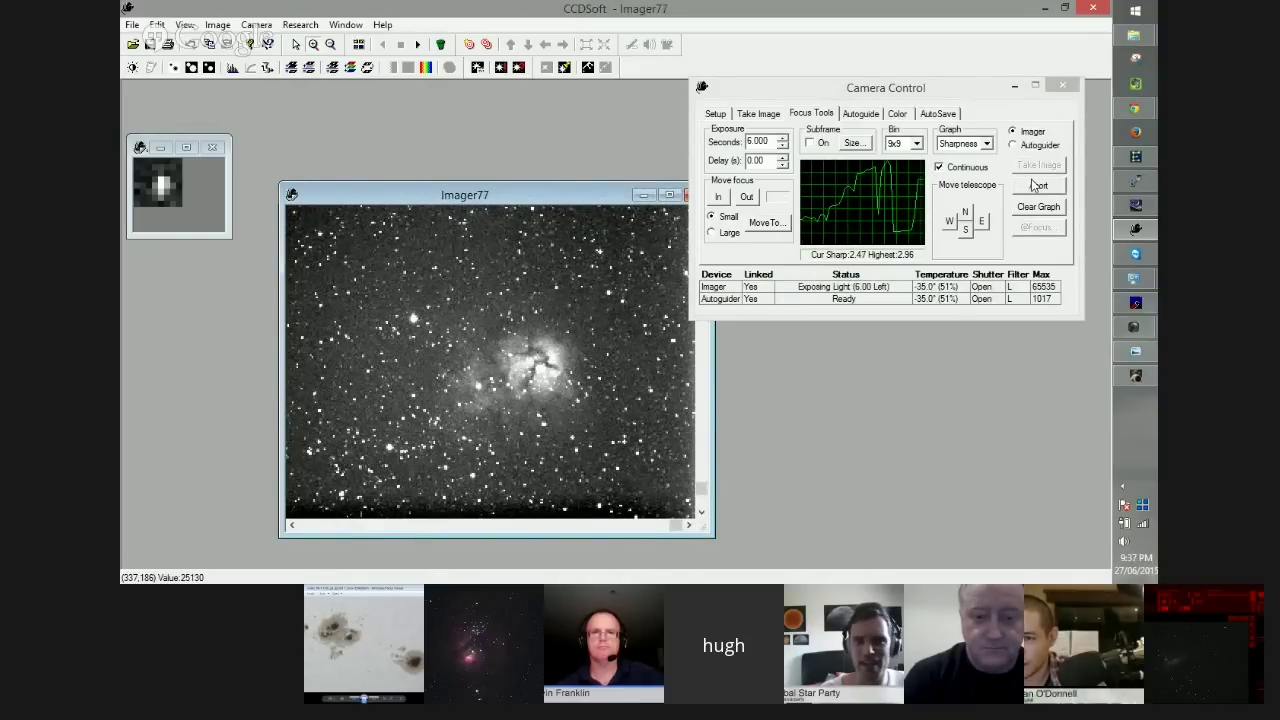
drag(540, 195, 510, 108)
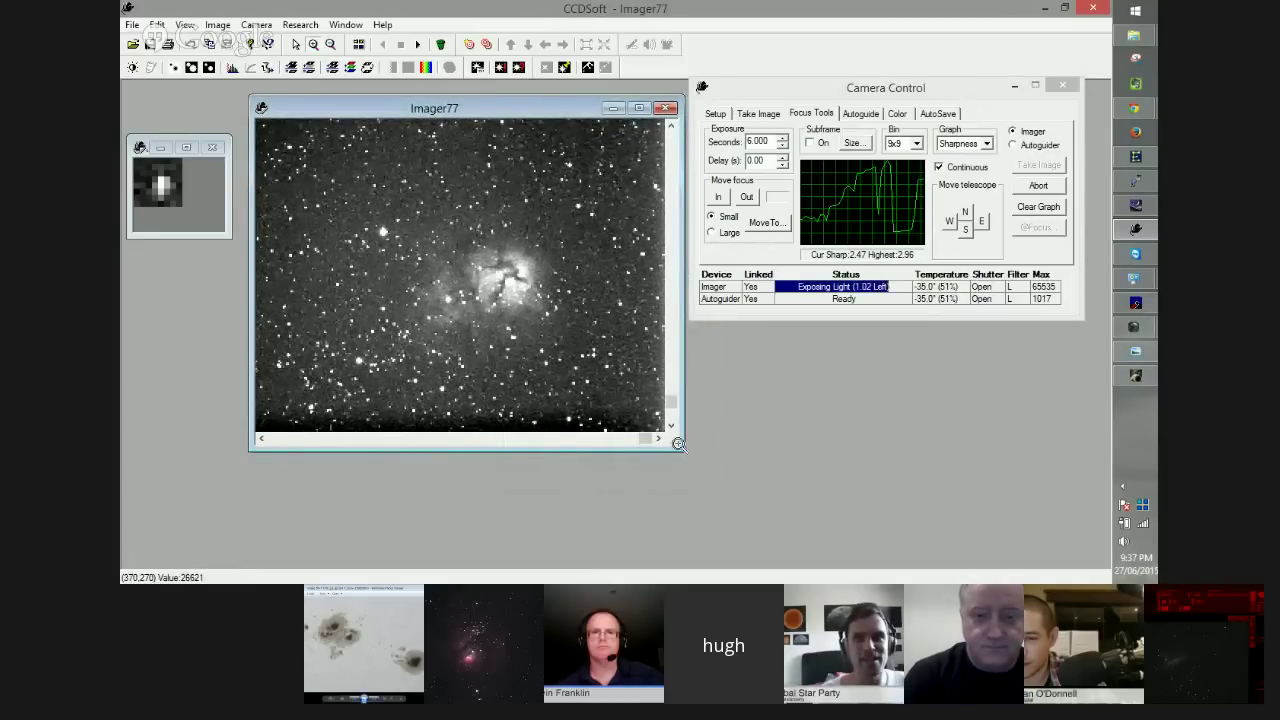
drag(683, 451, 829, 550)
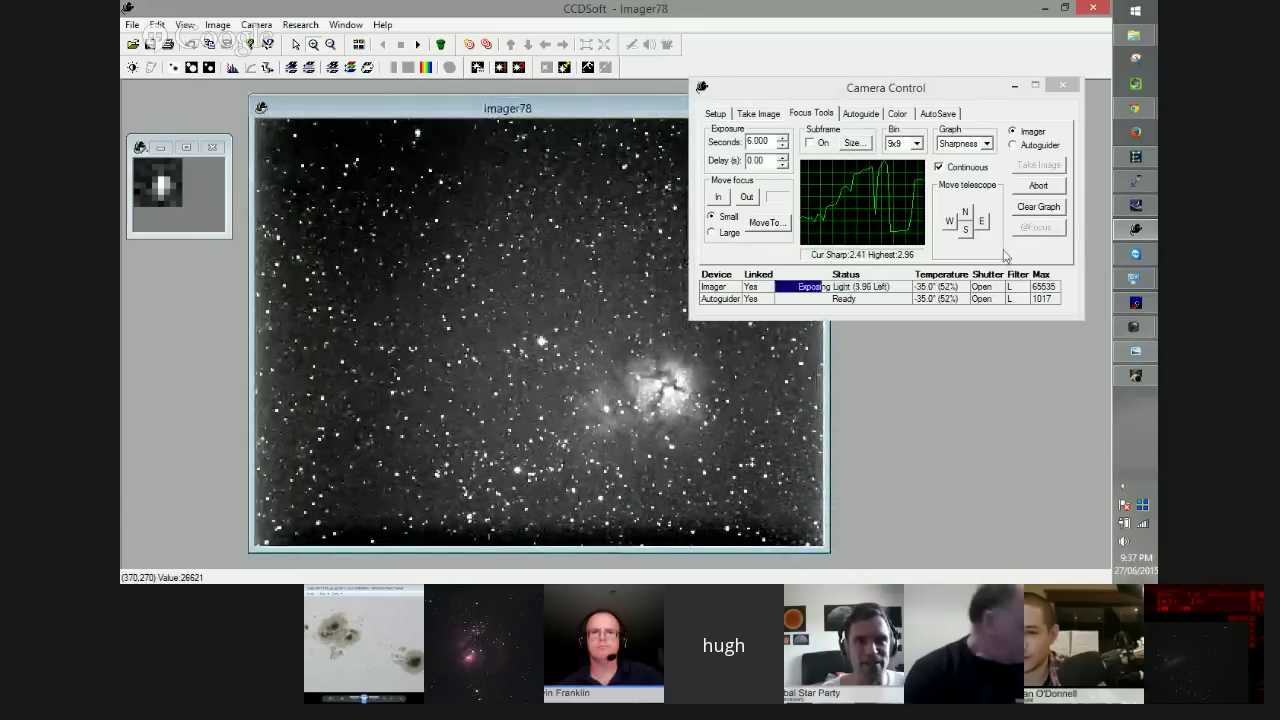
- Abort the running exposures, set the focus exposure to 1 second, and restart the imager's exposures
click(1039, 187)
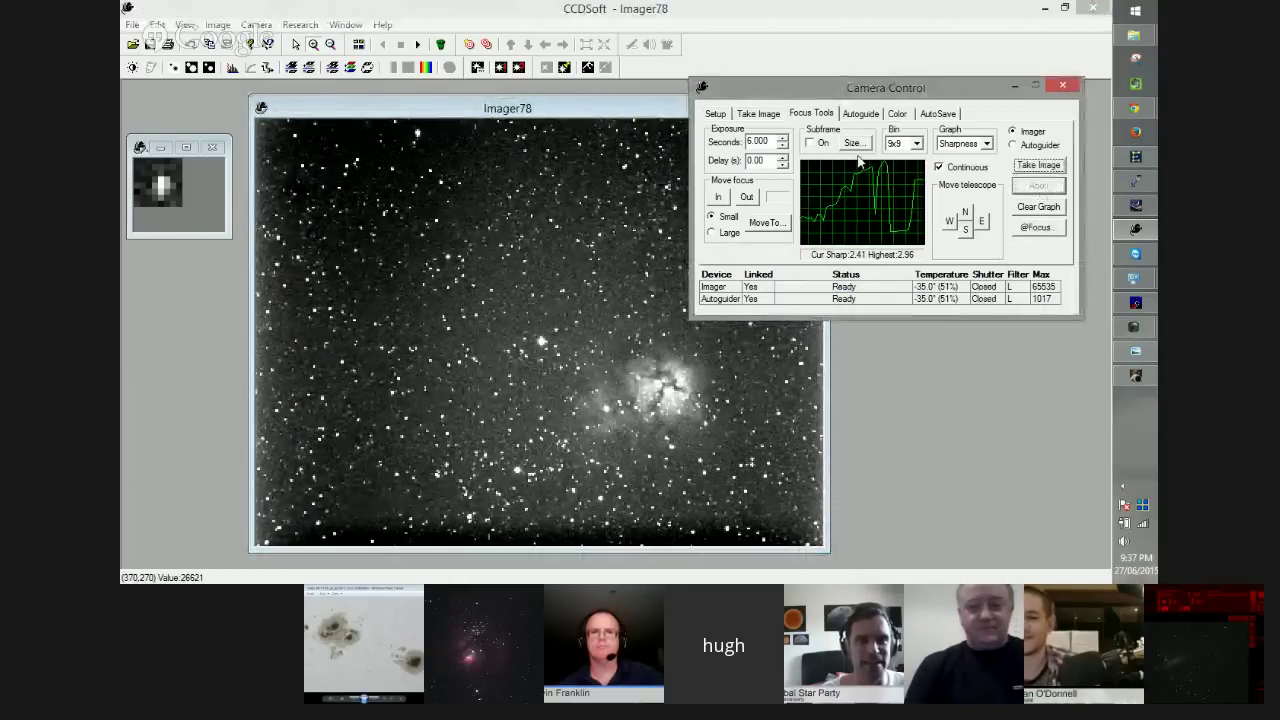
double_click(774, 141)
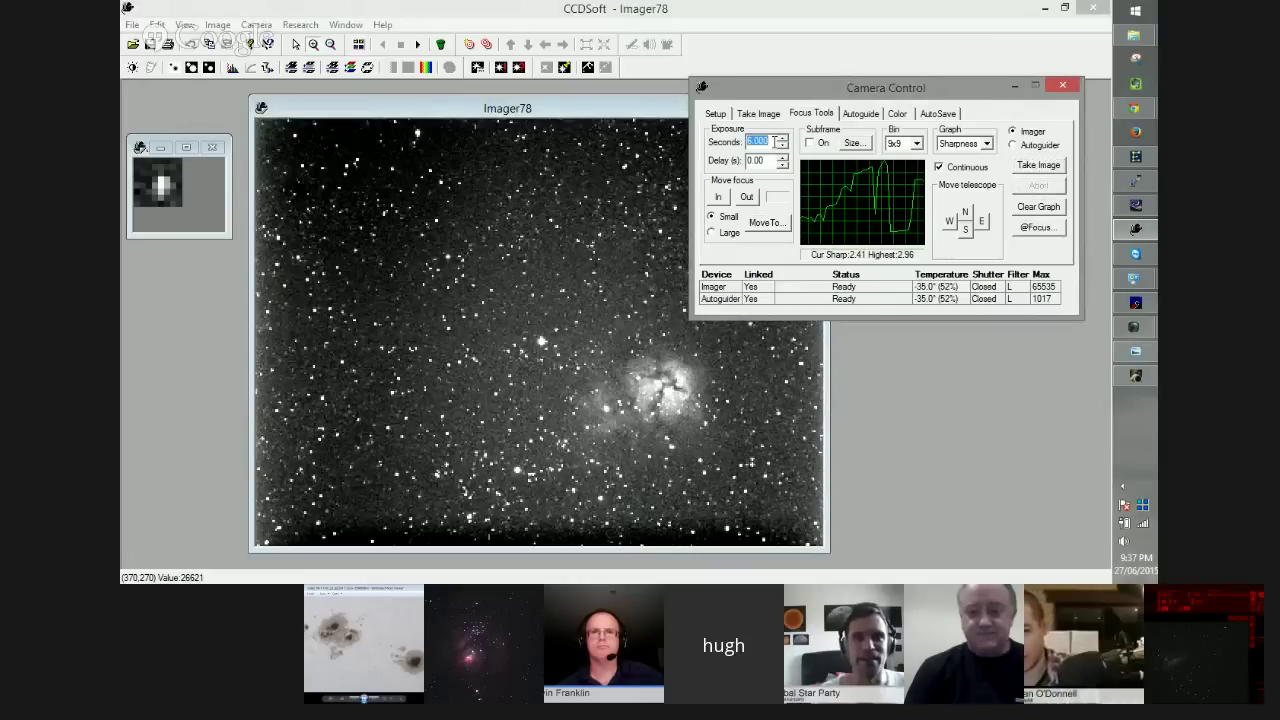
text(1)
key(Tab)
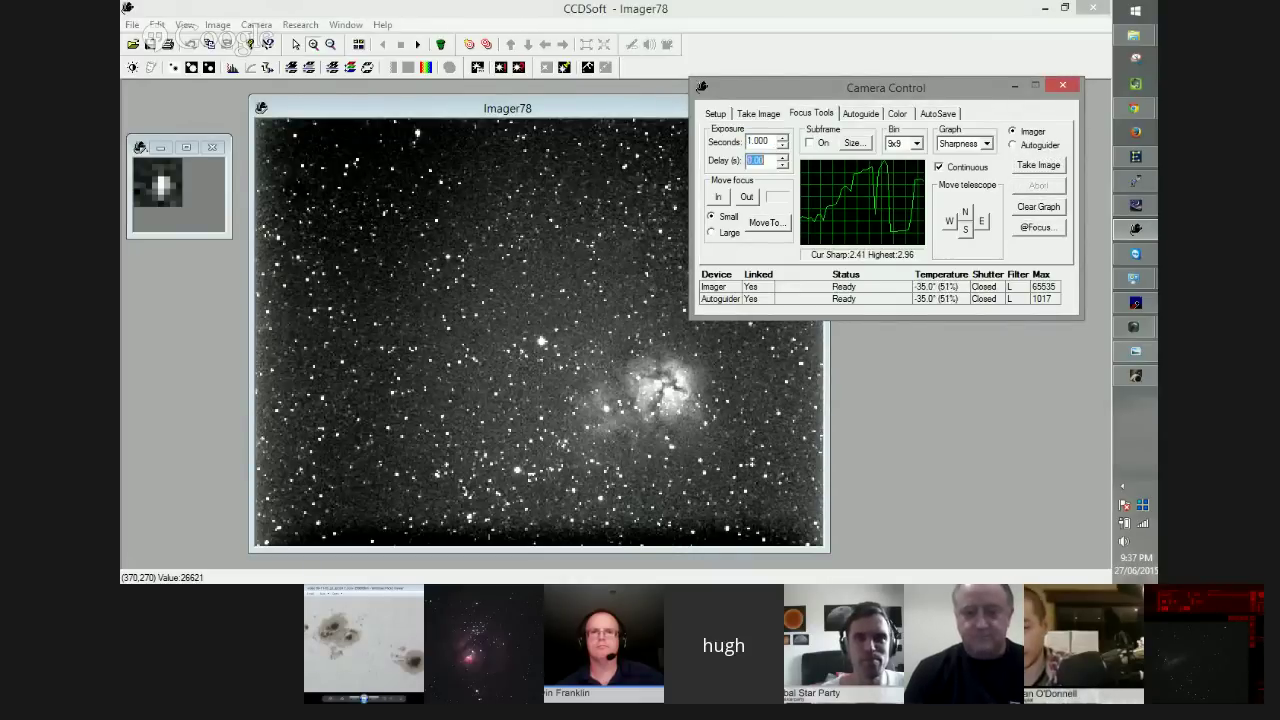
click(1035, 167)
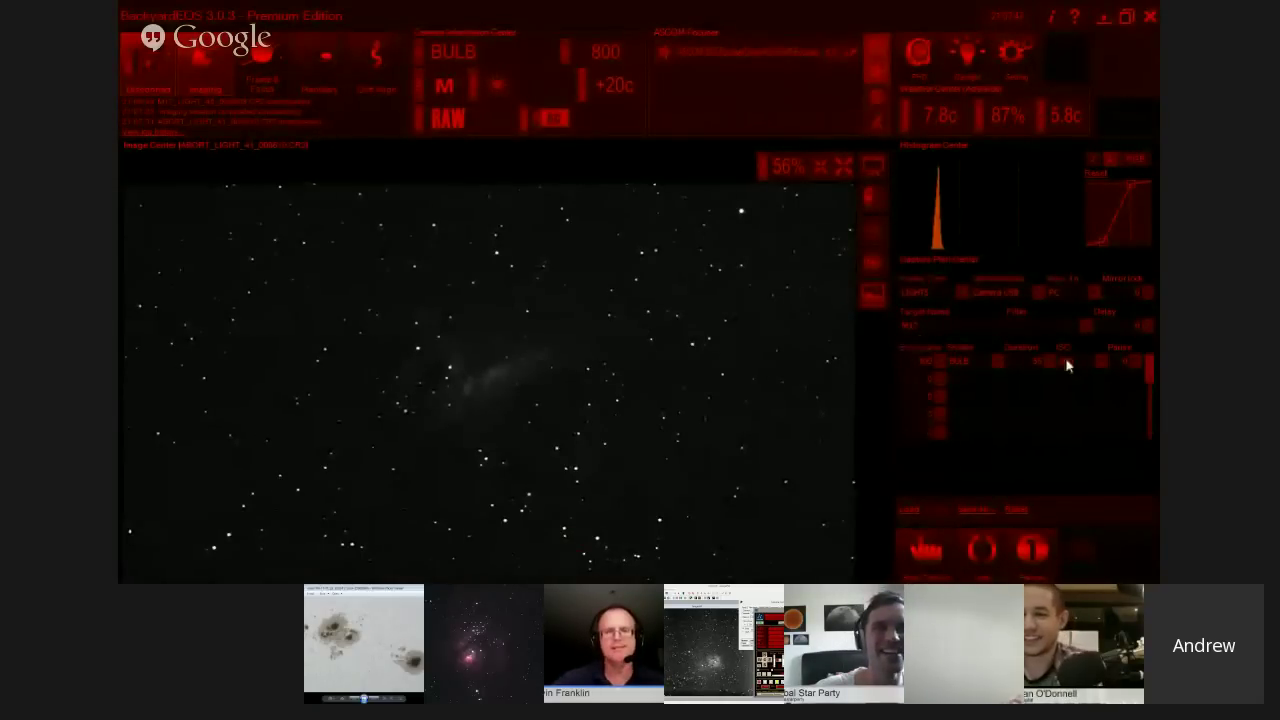
click(909, 571)
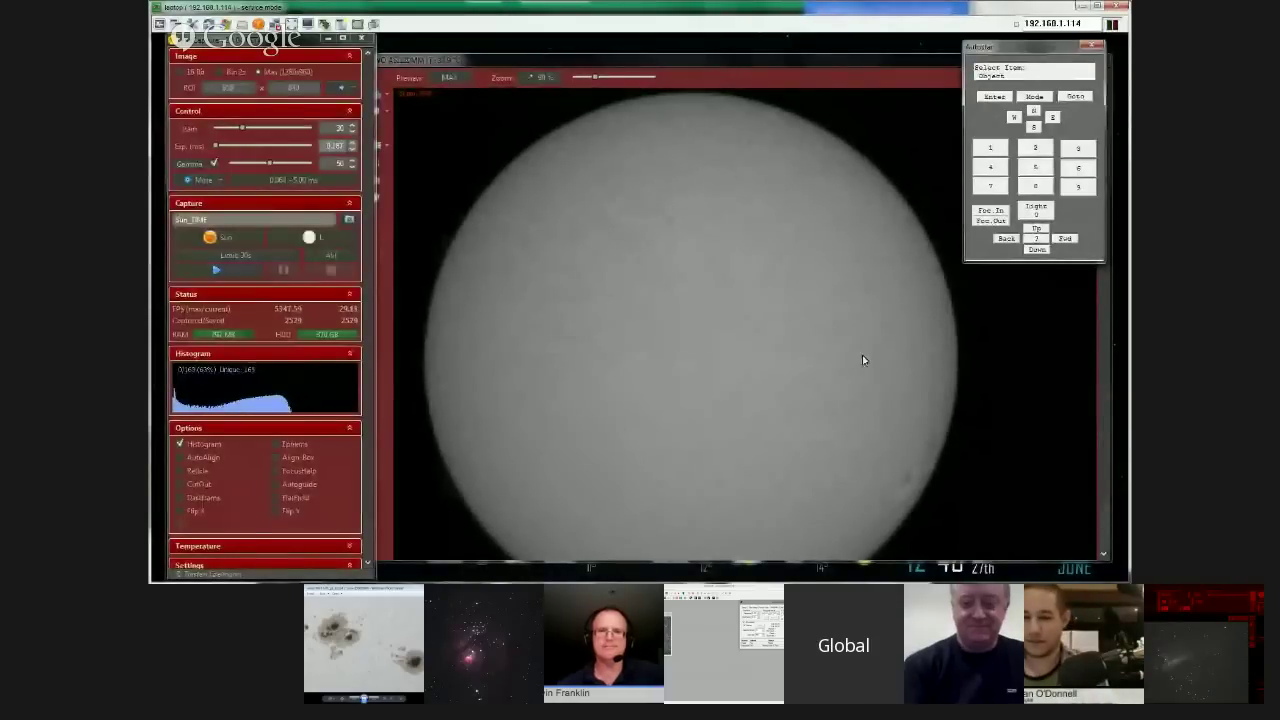
click(1035, 115)
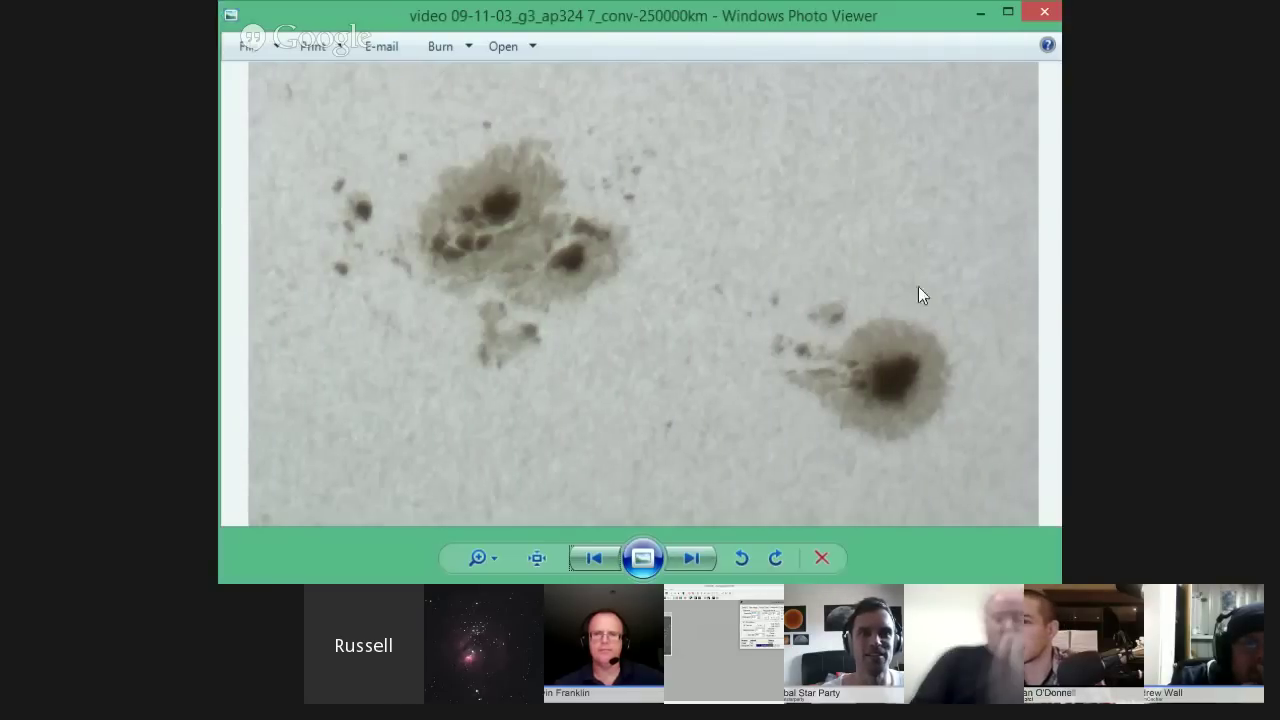
- Show the next sunspot photo in Windows Photo Viewer, and view the AR2371 International Sunday photo on Flickr
click(690, 560)
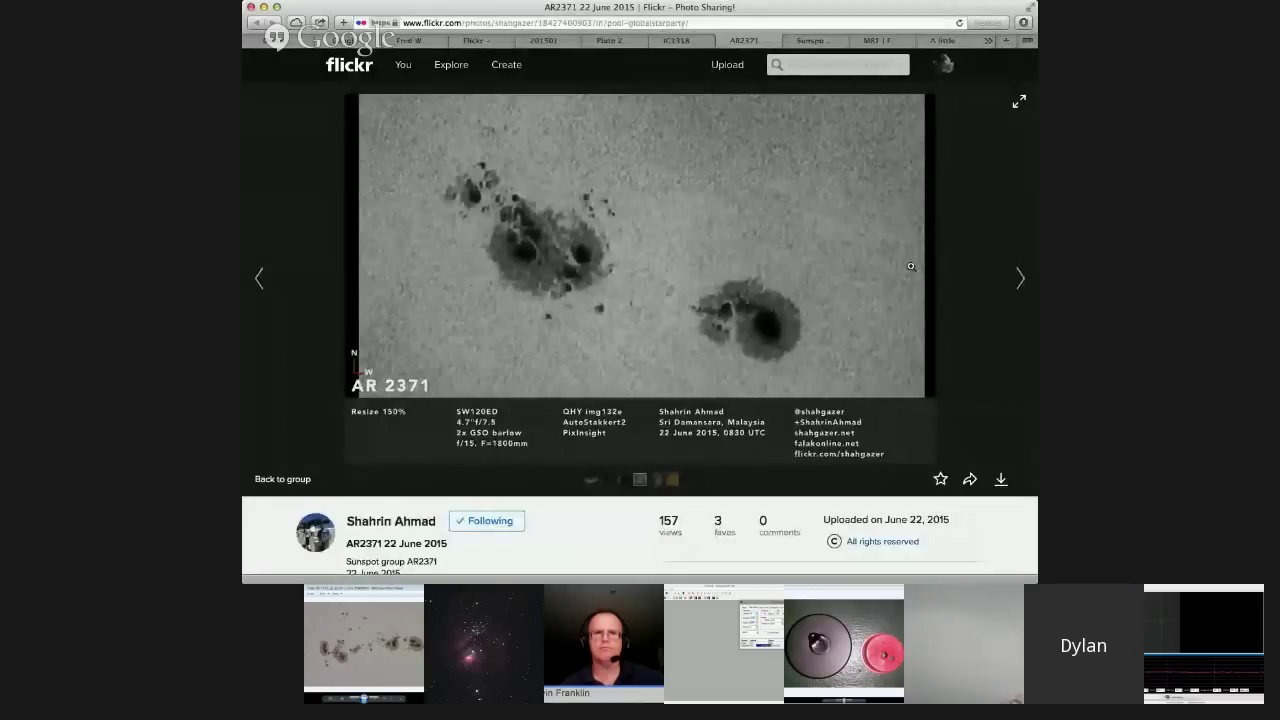
click(1020, 278)
click(824, 42)
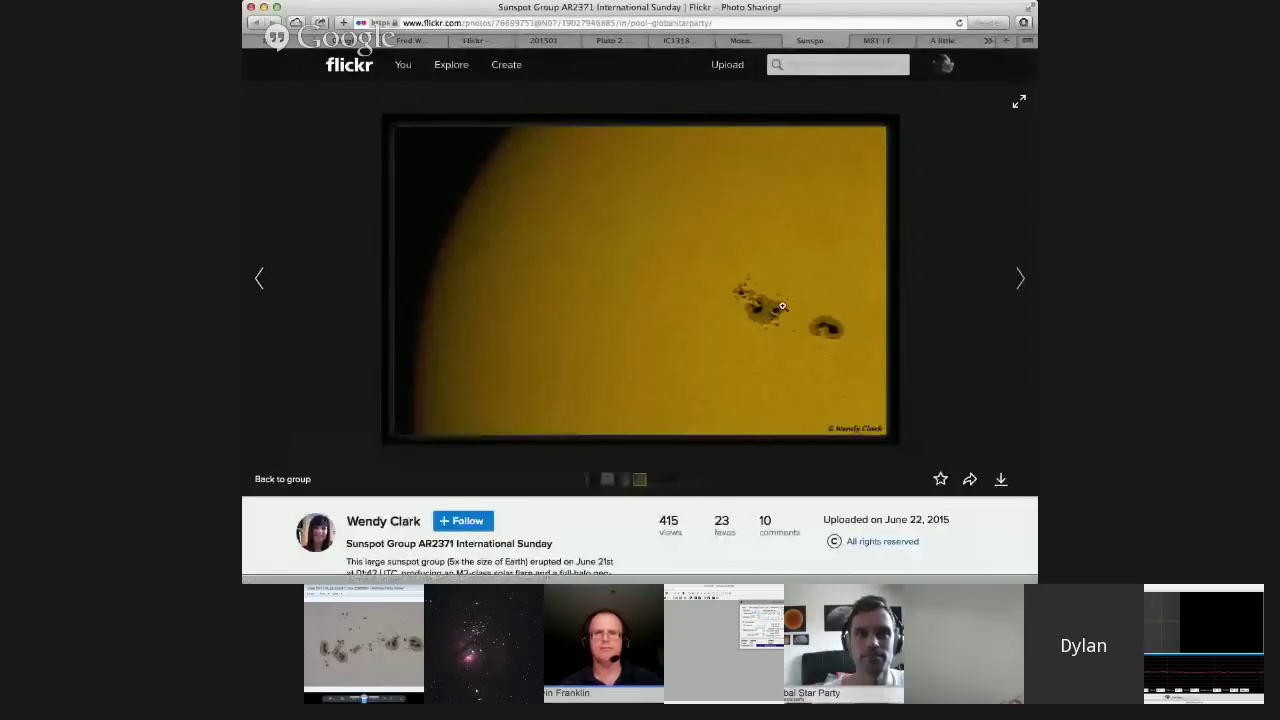
- Compare the M81 galaxy photo with the sunspot photo on Flickr, and examine the M81 photo's camera details
click(858, 40)
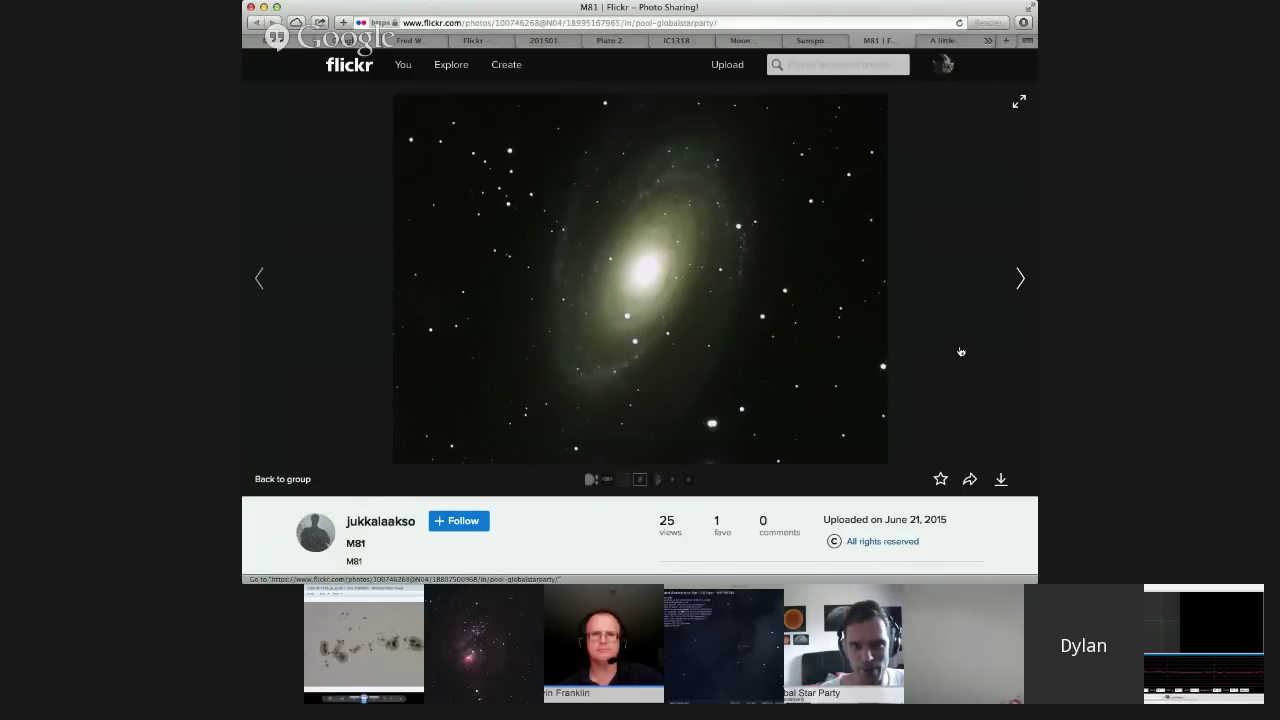
click(829, 44)
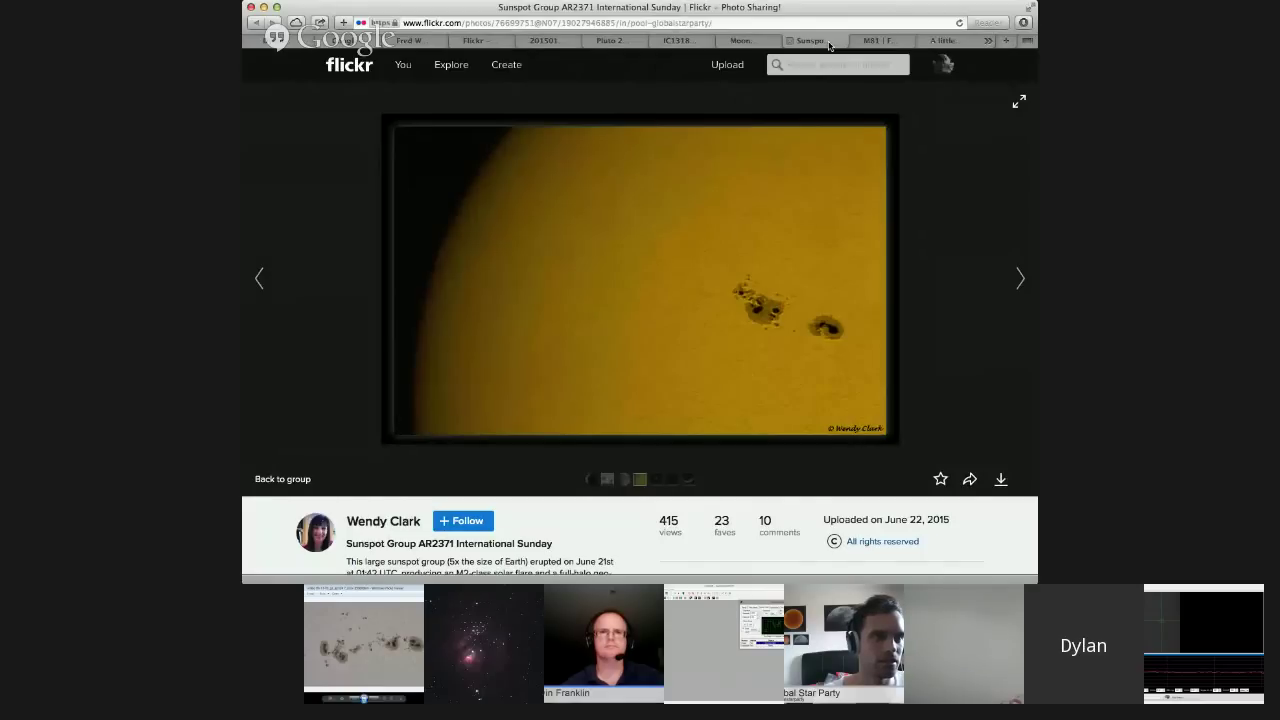
click(885, 42)
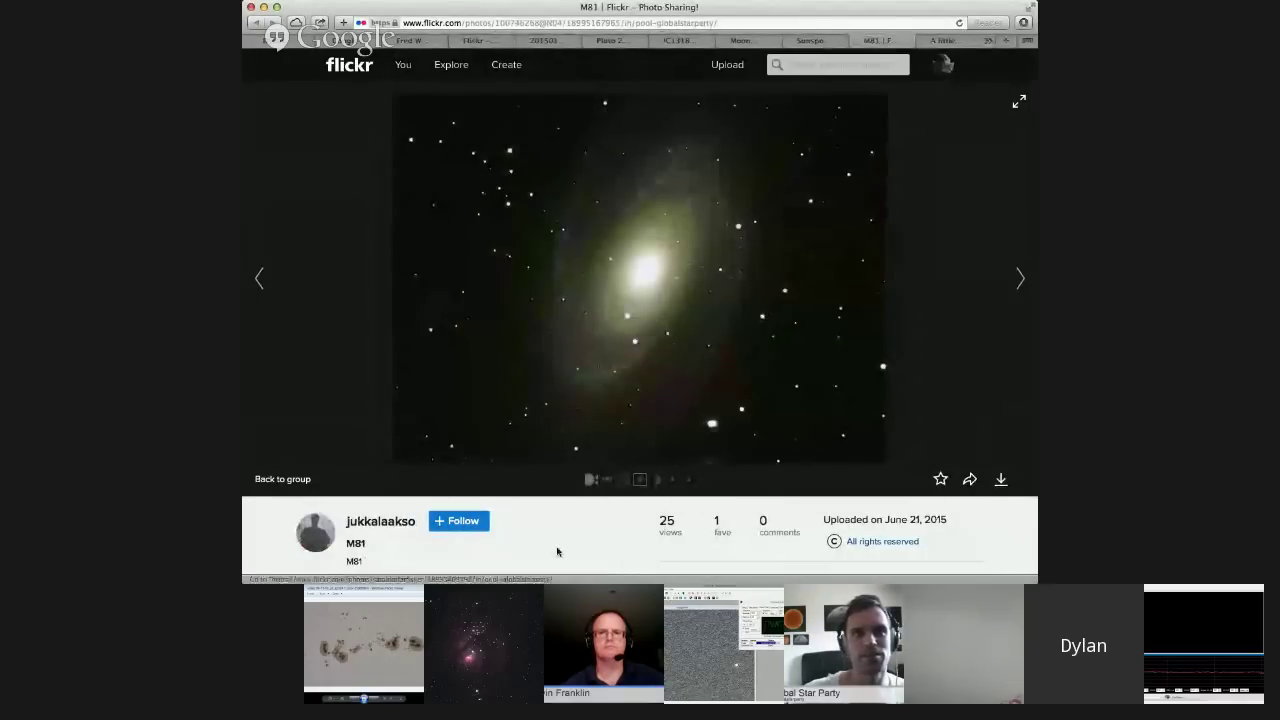
scroll(557, 551, down, 1)
scroll(557, 551, up, 1)
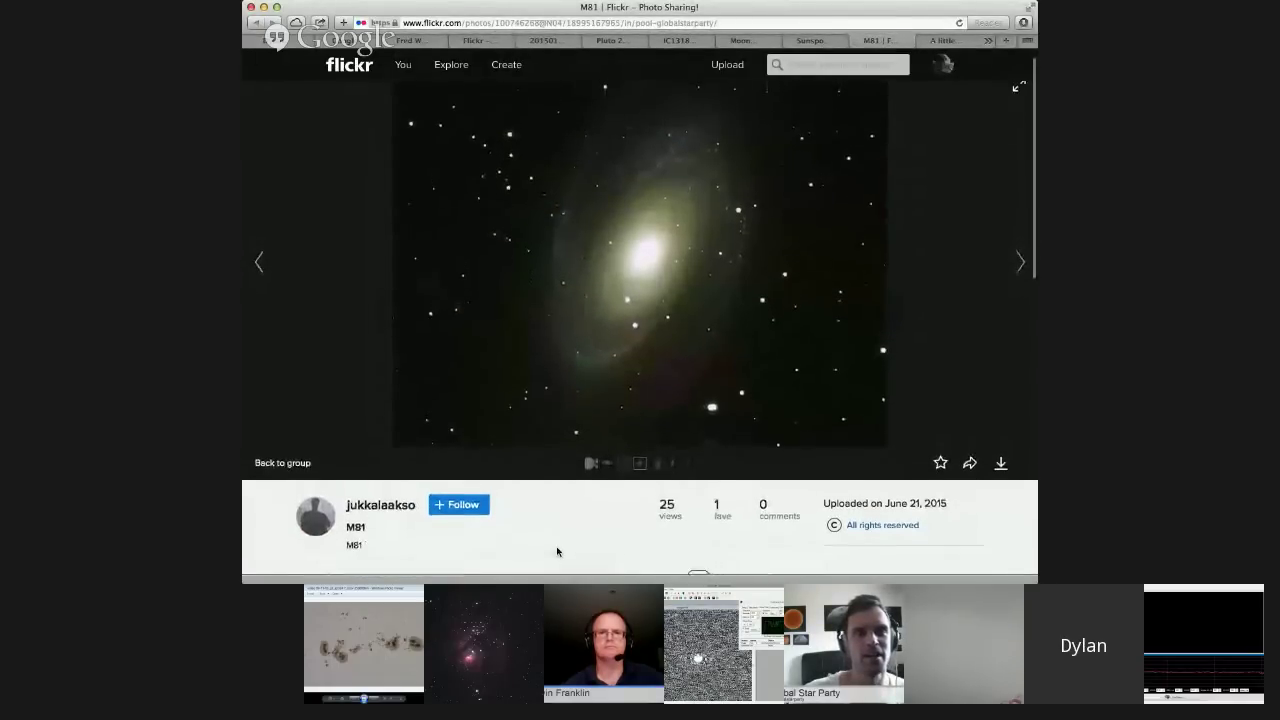
scroll(557, 551, down, 1)
scroll(557, 551, down, 3)
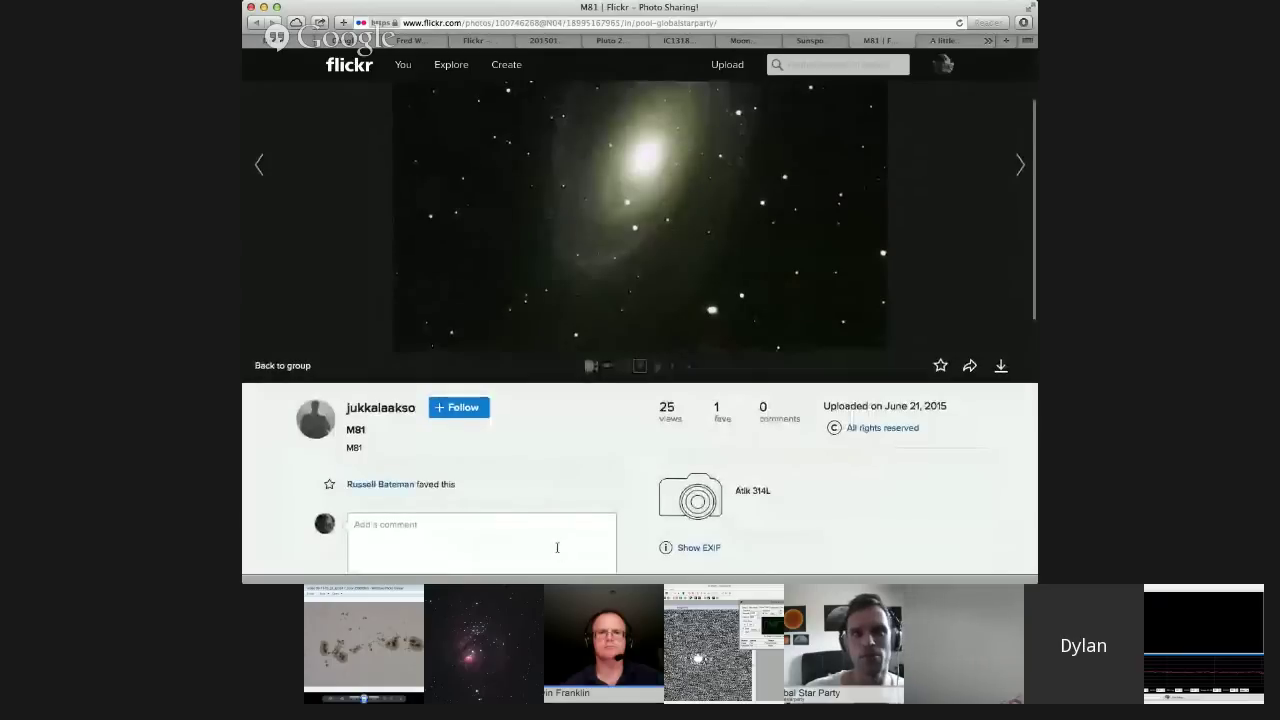
scroll(557, 547, up, 4)
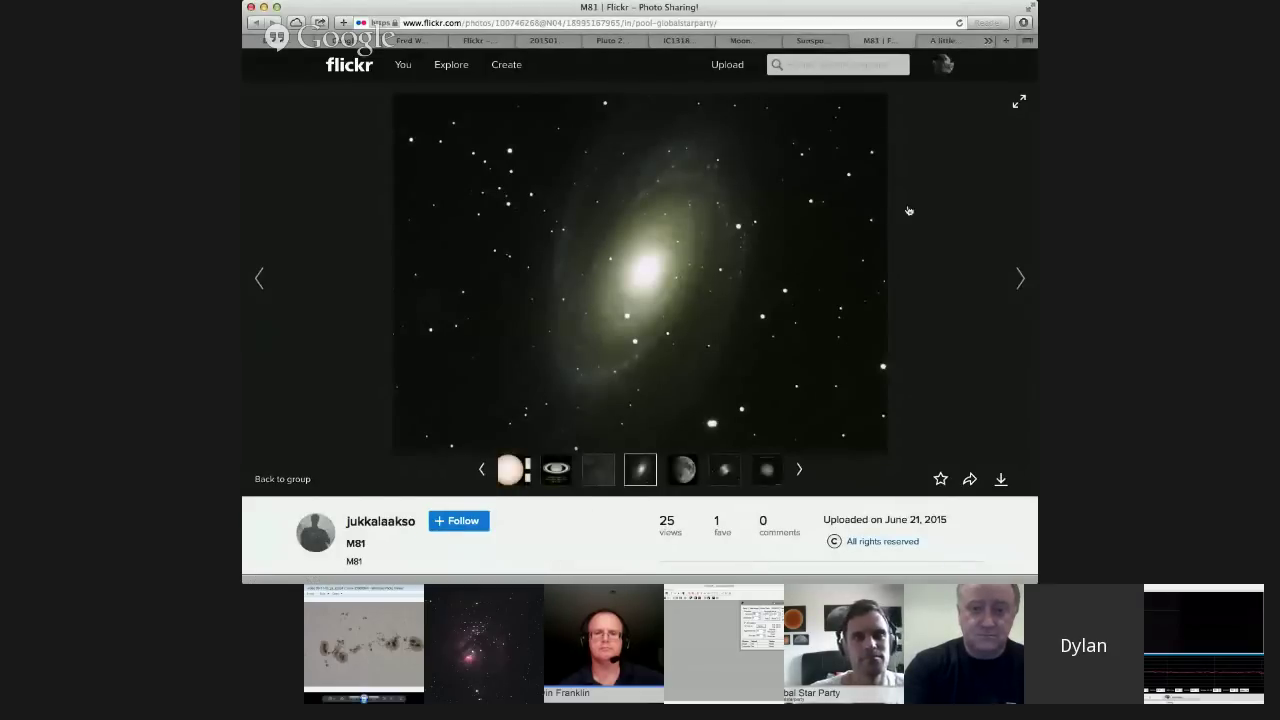
- View the Flickr photo "A little bit of Trifid, M20" and read the start of its description
click(945, 41)
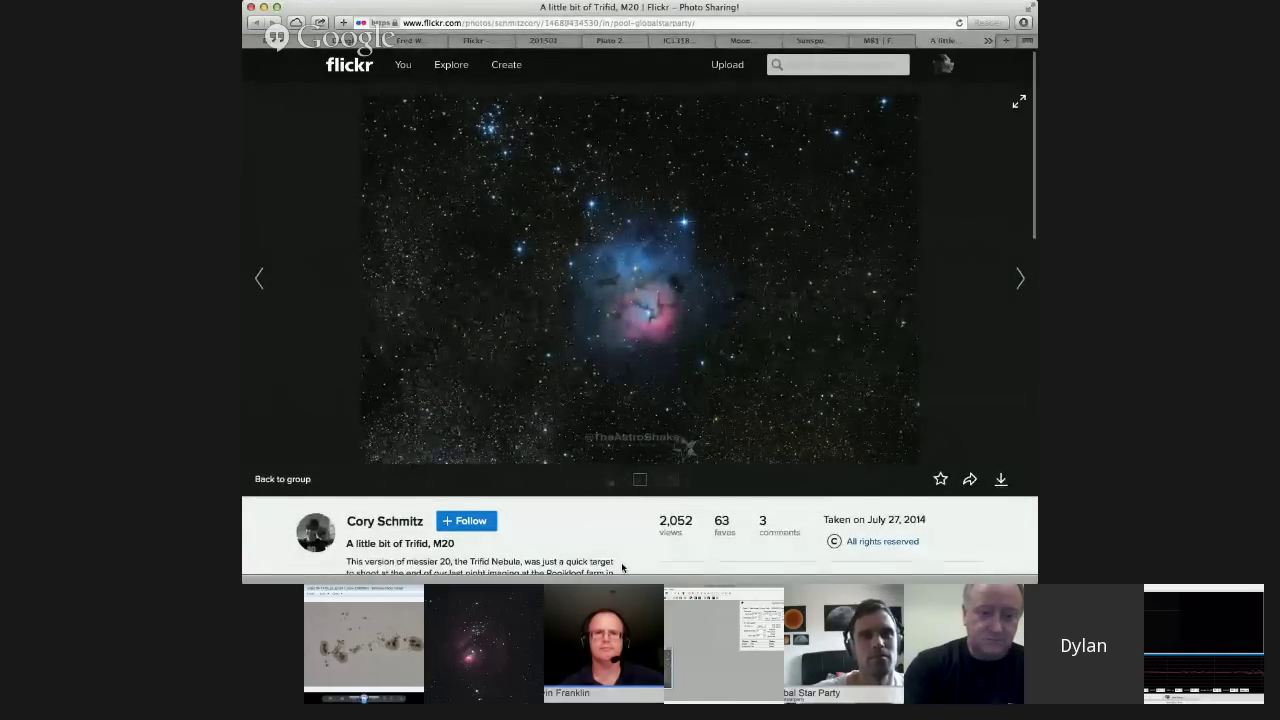
scroll(622, 567, down, 2)
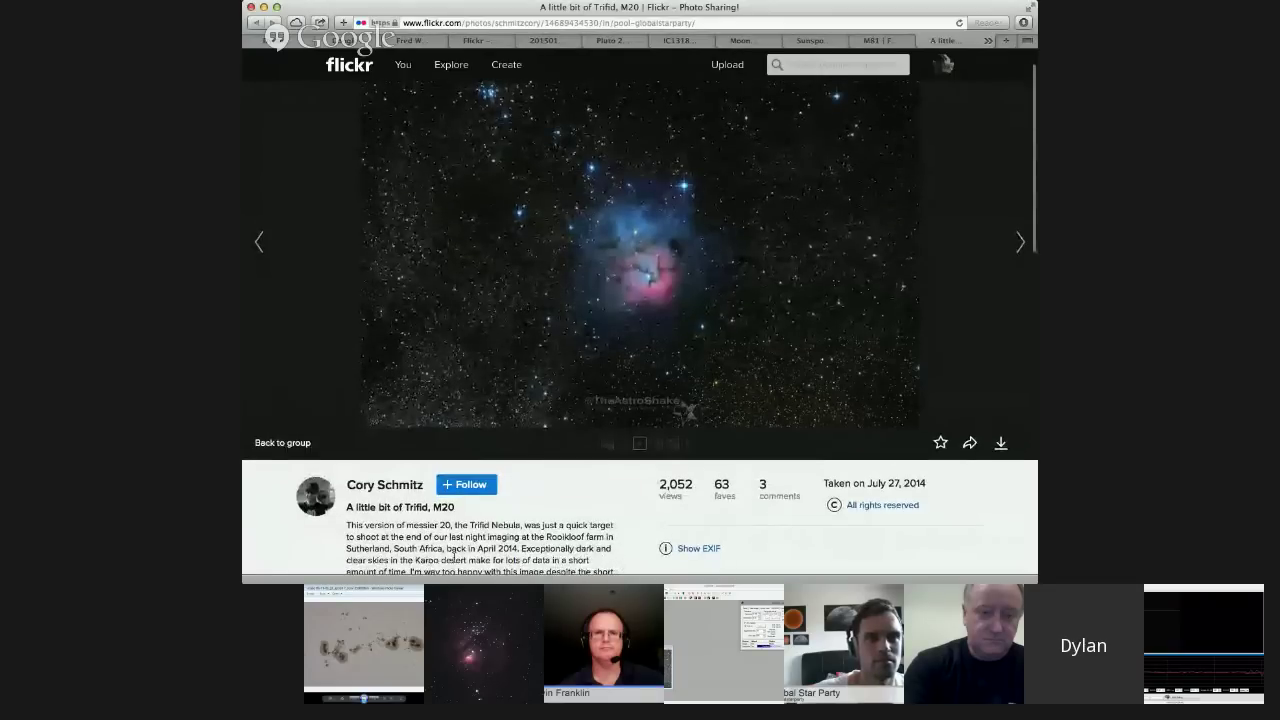
scroll(484, 557, up, 2)
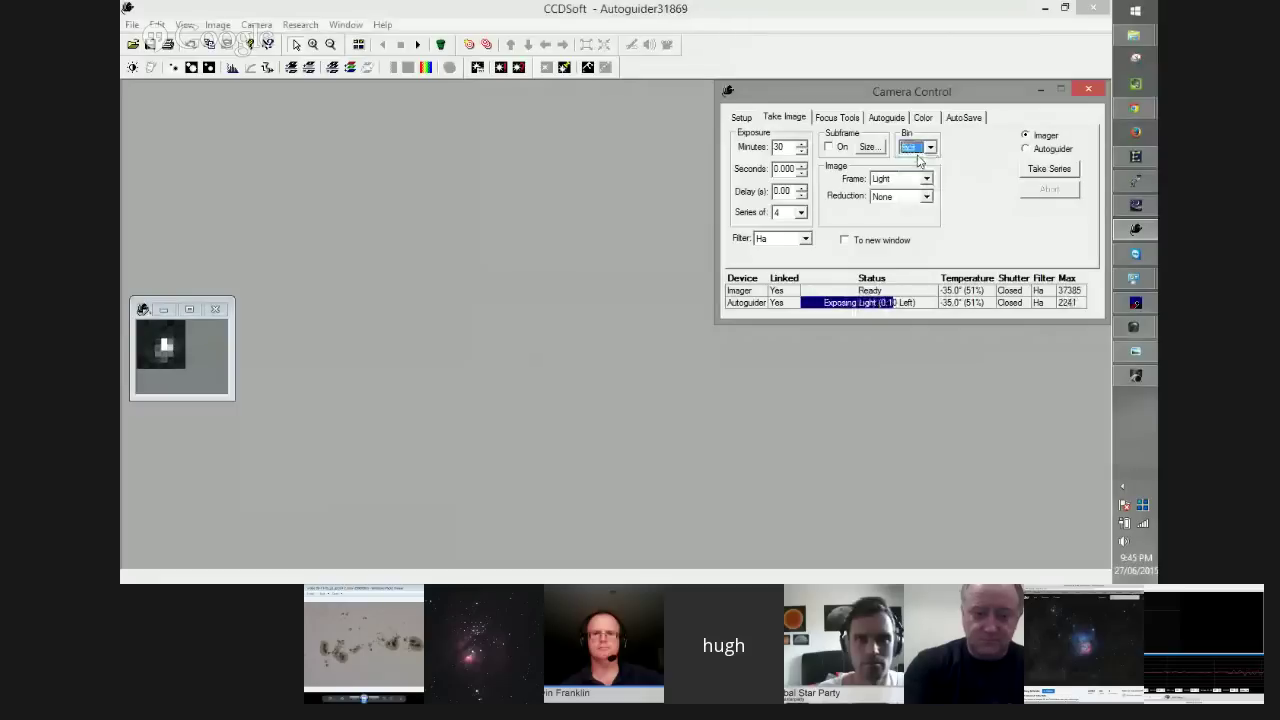
- Switch to CCDSoft and open the binning choices for the imager's light-frame series
click(922, 148)
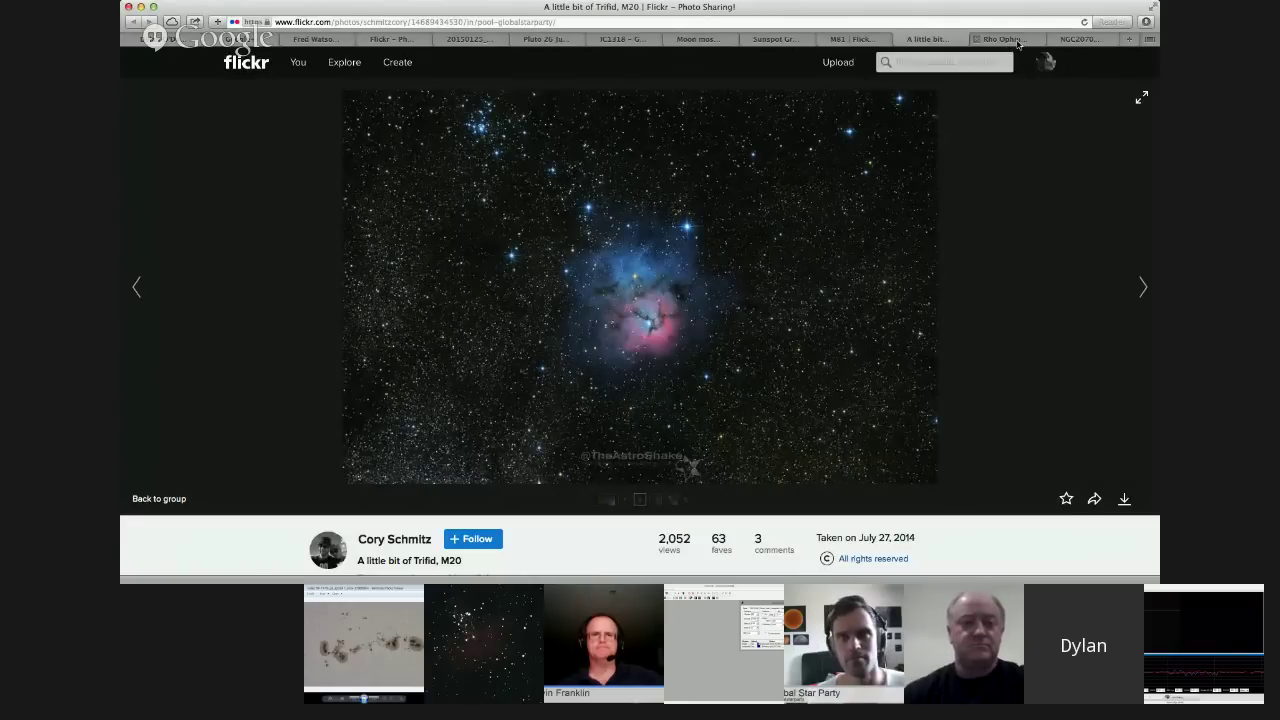
- Return to Flickr in the browser and show the Rho Ophiuchi photo
click(1016, 42)
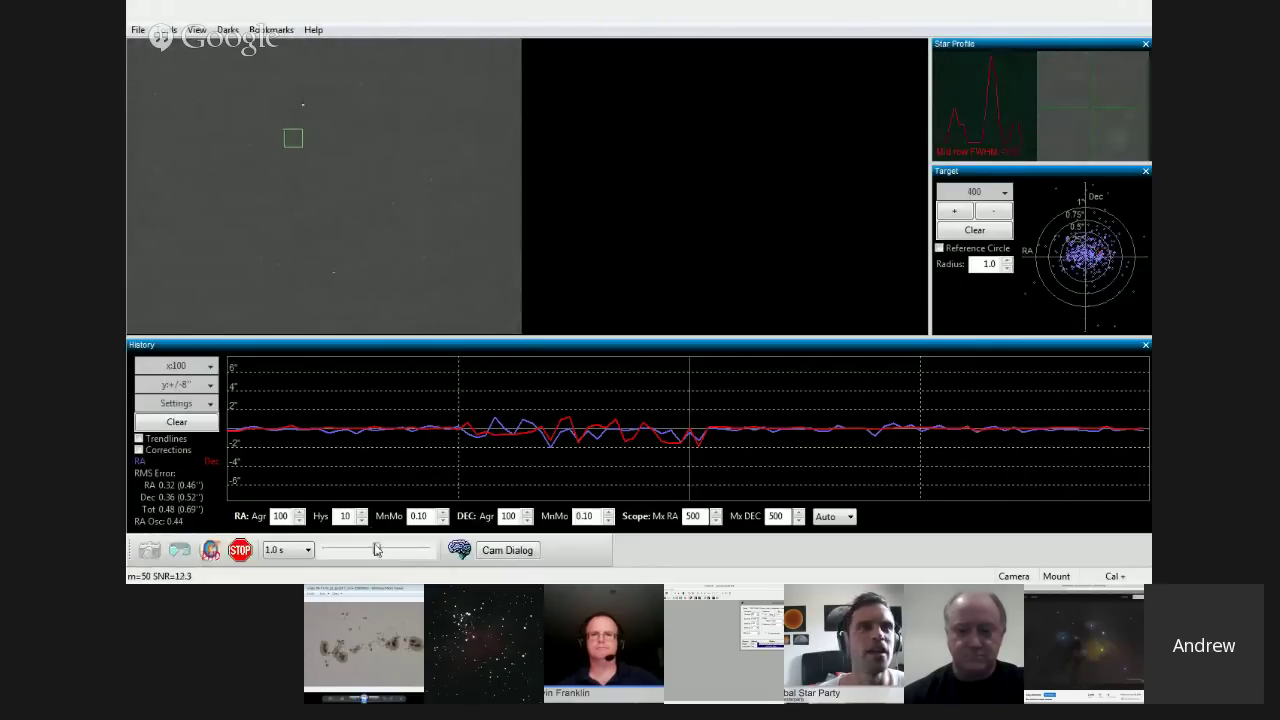
- Switch to the PHD guiding window, try a darker display stretch on the guide camera image, and restore the brighter one
drag(377, 550, 398, 550)
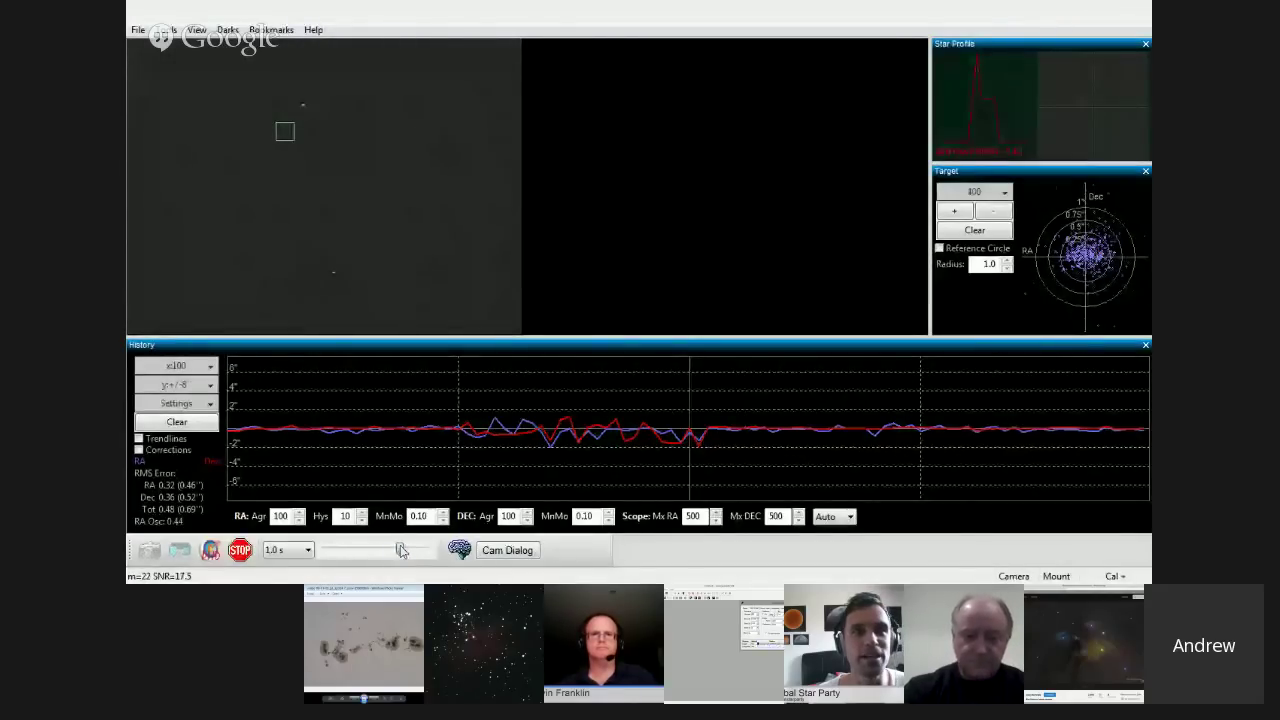
drag(399, 550, 379, 552)
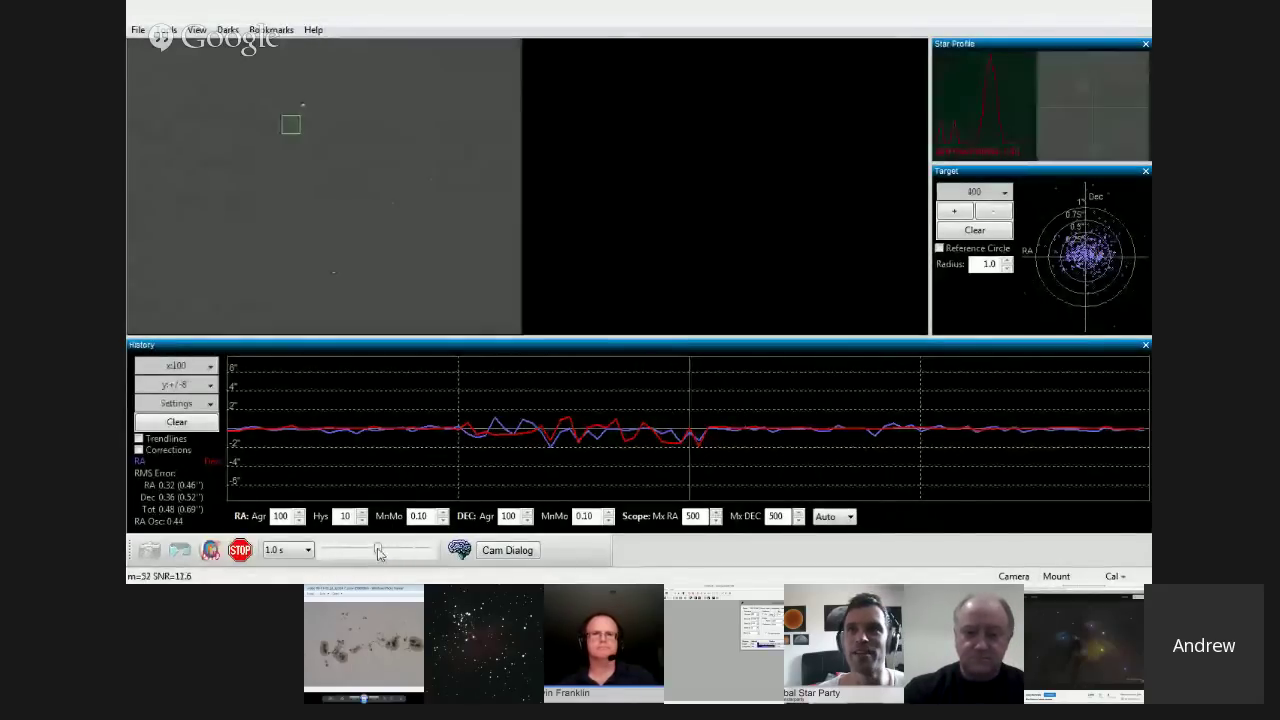